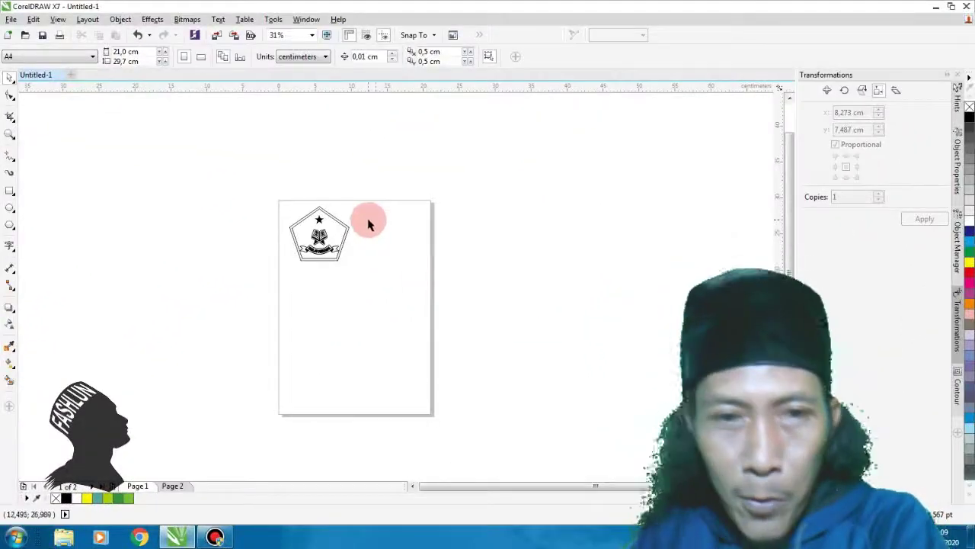
# - Draw a circle about 5.61 cm across over the logo and move it to the empty area beside the pentagon
pyautogui.scroll(1, 369, 224)
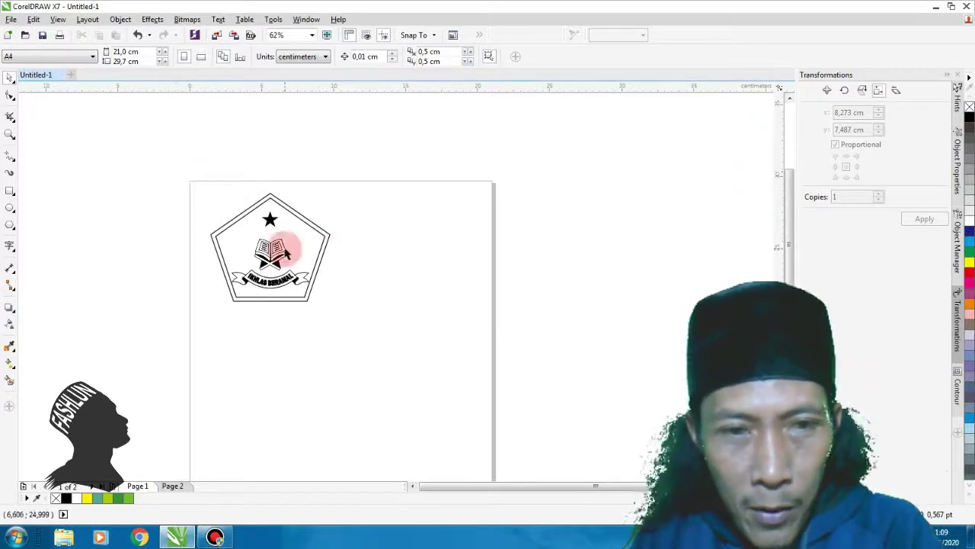
pyautogui.moveTo(177, 180); pyautogui.dragTo(366, 356)
pyautogui.scroll(2, 290, 246)
pyautogui.press('Escape')
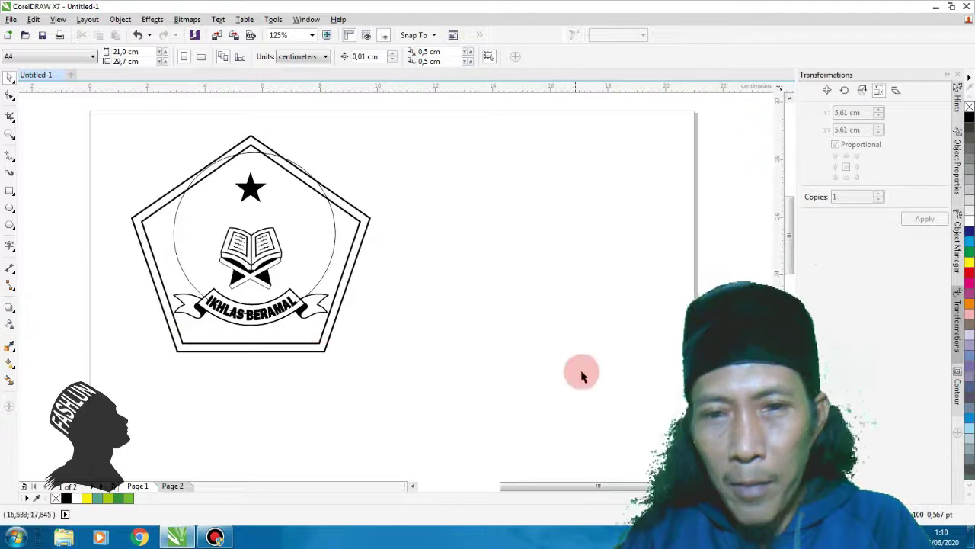
pyautogui.scroll(-2, 154, 237)
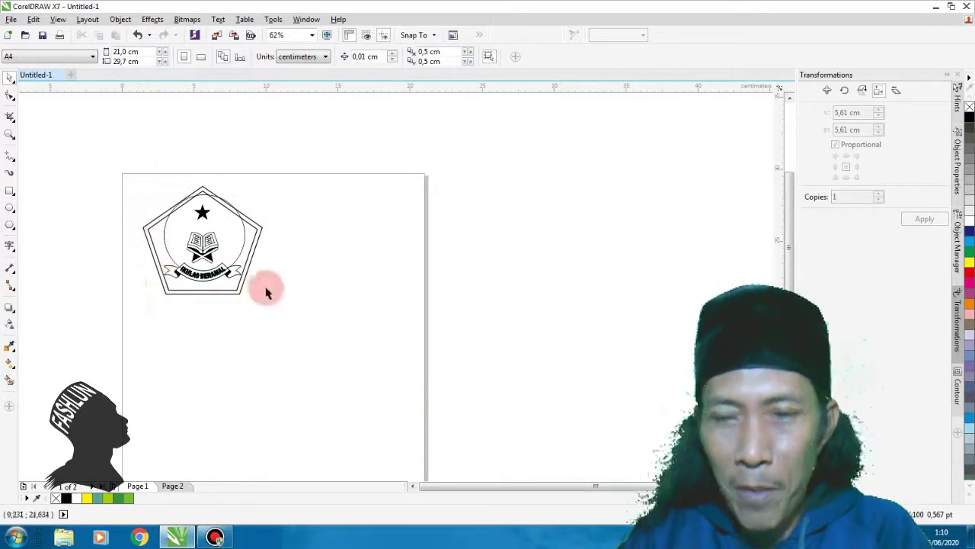
pyautogui.scroll(2, 210, 237)
pyautogui.moveTo(207, 235); pyautogui.dragTo(483, 325)
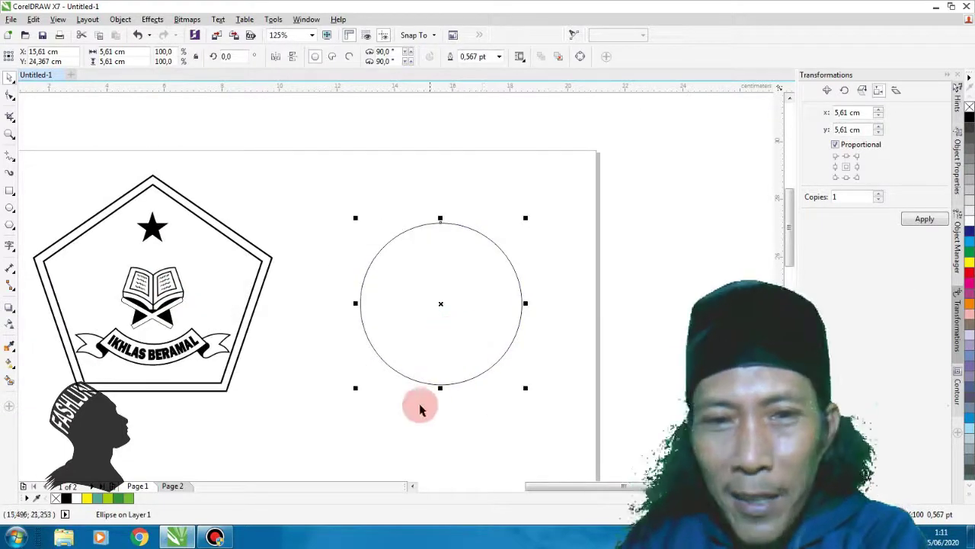
pyautogui.click(381, 423)
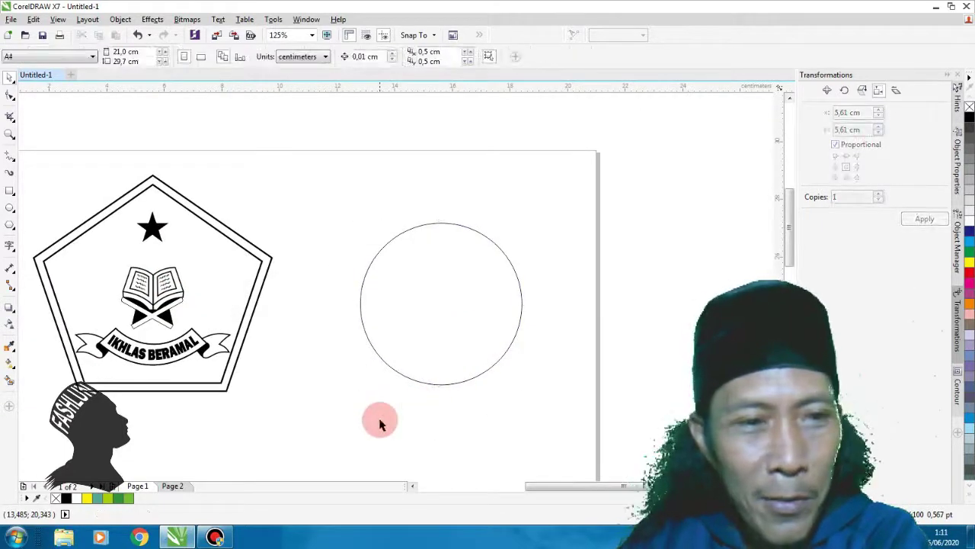
# - Move the circle toward the page's upper-right corner and scale it down proportionally to about 3.545 cm
pyautogui.moveTo(15, 312); pyautogui.dragTo(47, 342)
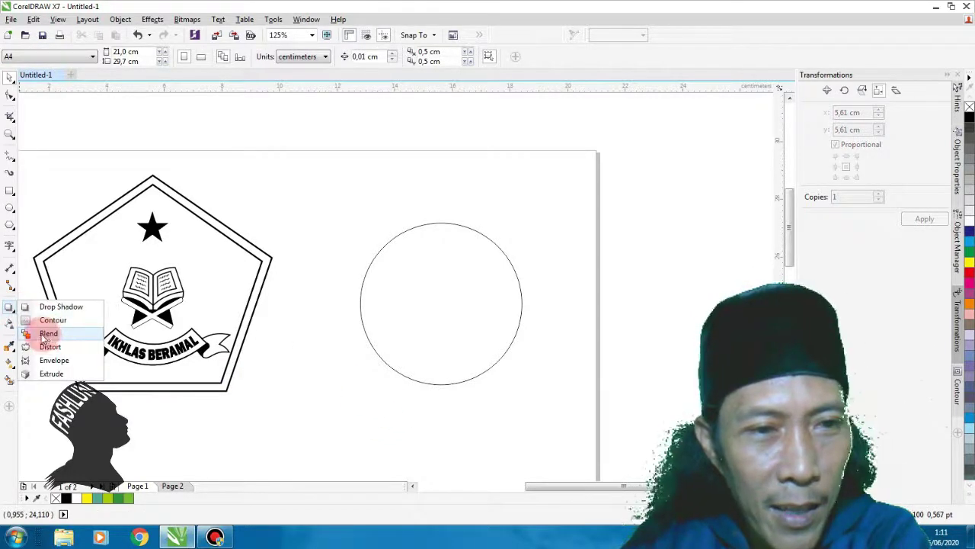
pyautogui.click(44, 336)
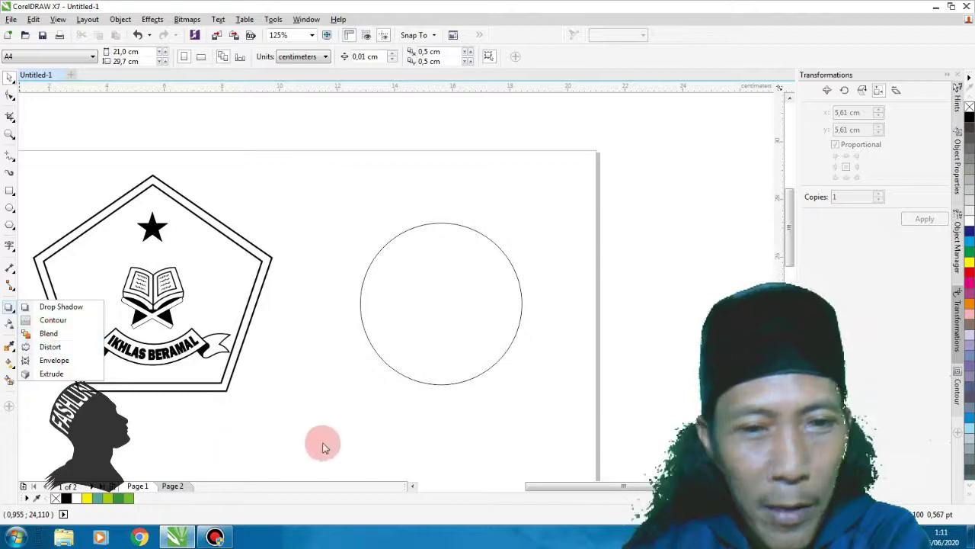
pyautogui.moveTo(468, 311); pyautogui.dragTo(539, 241)
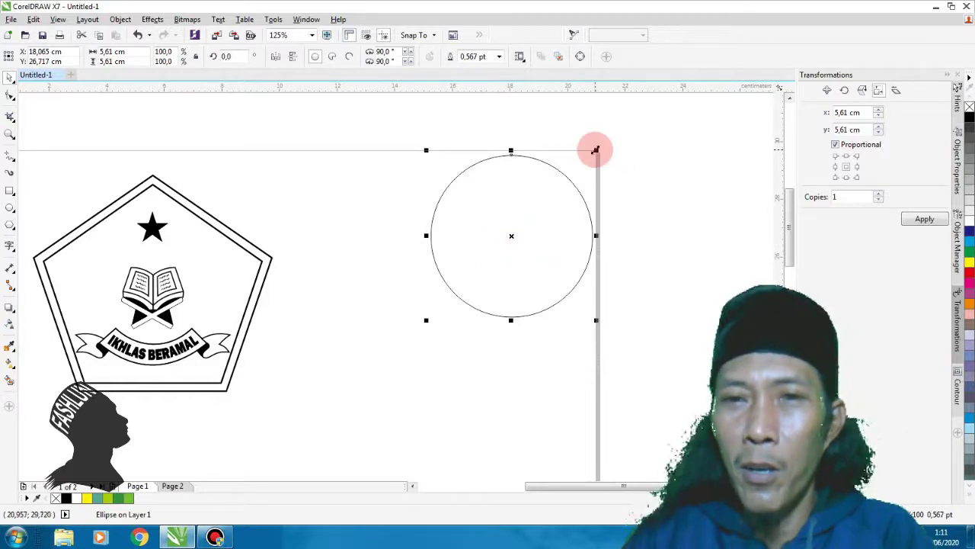
pyautogui.moveTo(595, 150); pyautogui.dragTo(572, 183)
# - Place a copy of the circle directly below the original and shrink the copy to about 1.56 cm
pyautogui.scroll(-2, 545, 221)
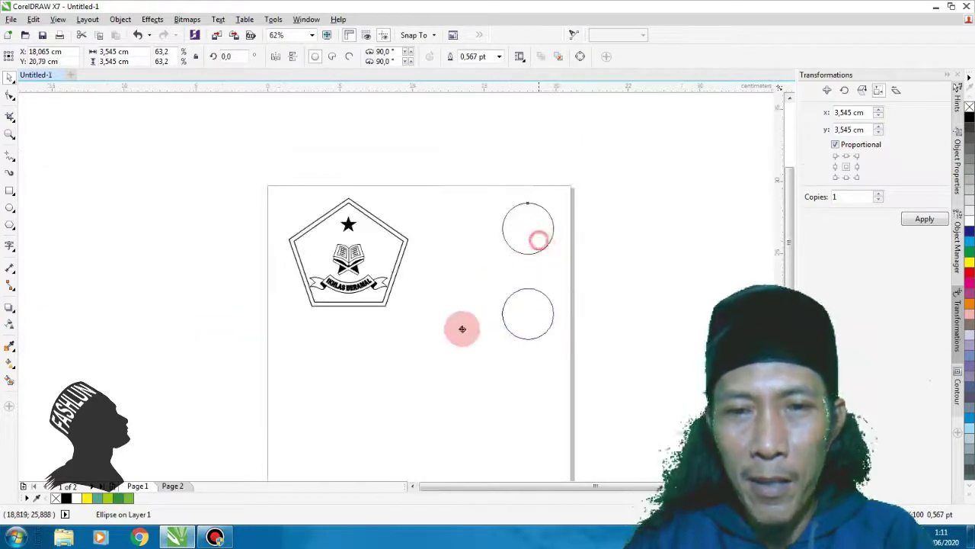
pyautogui.moveTo(462, 328); pyautogui.dragTo(475, 365)
pyautogui.scroll(2, 555, 350)
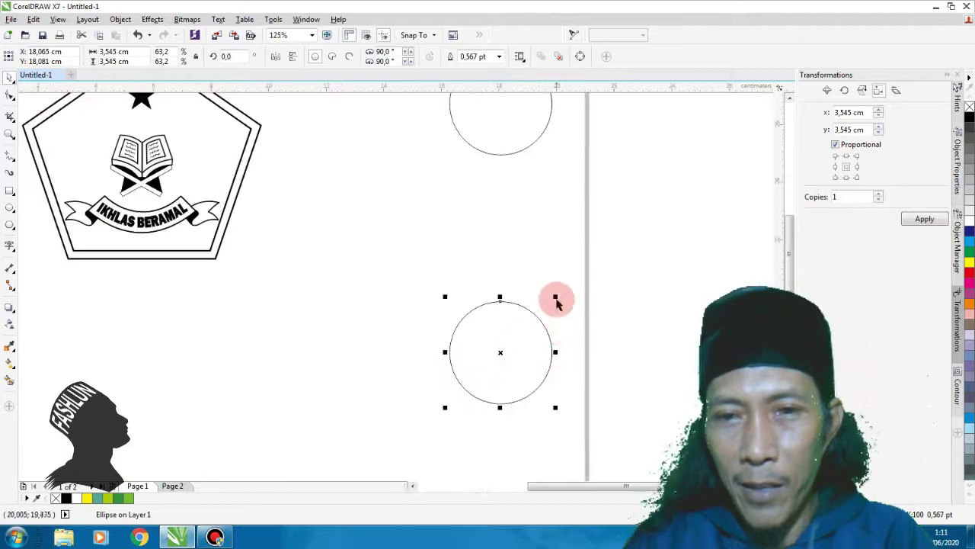
pyautogui.moveTo(554, 299); pyautogui.dragTo(526, 326)
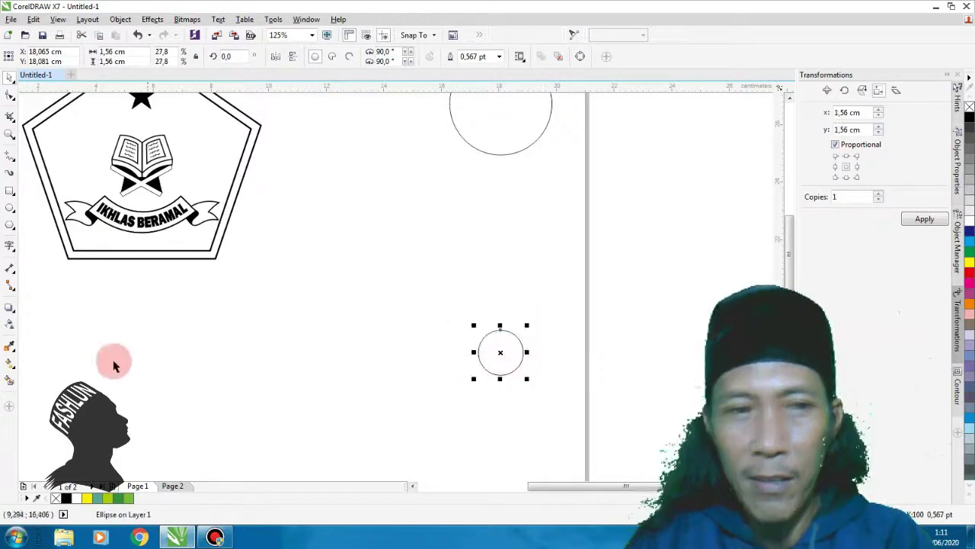
# - Blend the small circle into the larger circle above it with 20 steps and inspect the blend
pyautogui.click(13, 310)
pyautogui.click(29, 333)
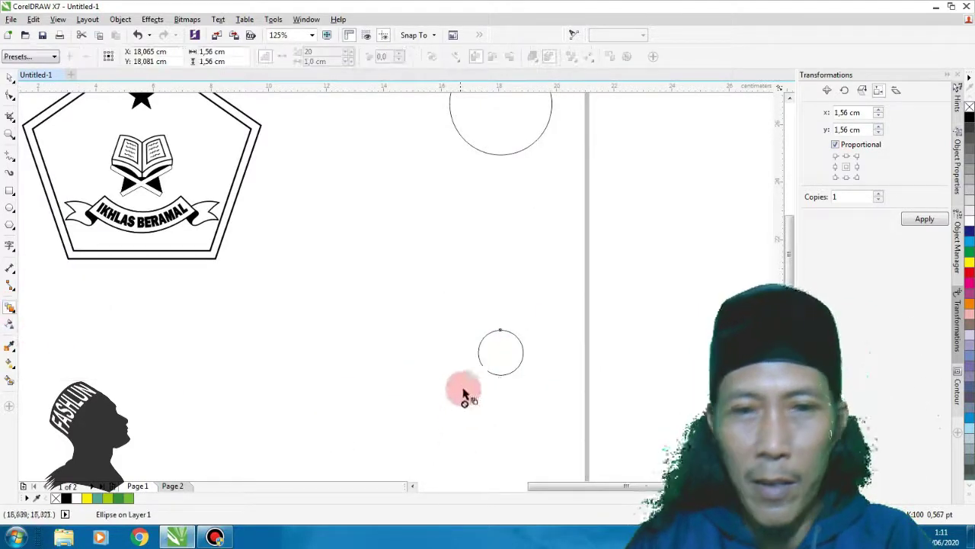
pyautogui.moveTo(500, 355); pyautogui.dragTo(503, 149)
pyautogui.scroll(-2, 420, 265)
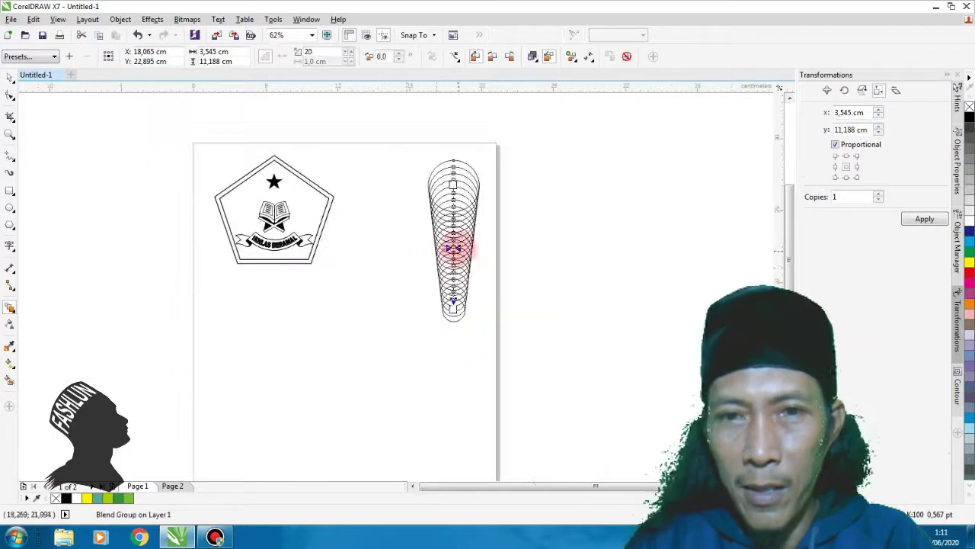
pyautogui.scroll(2, 433, 170)
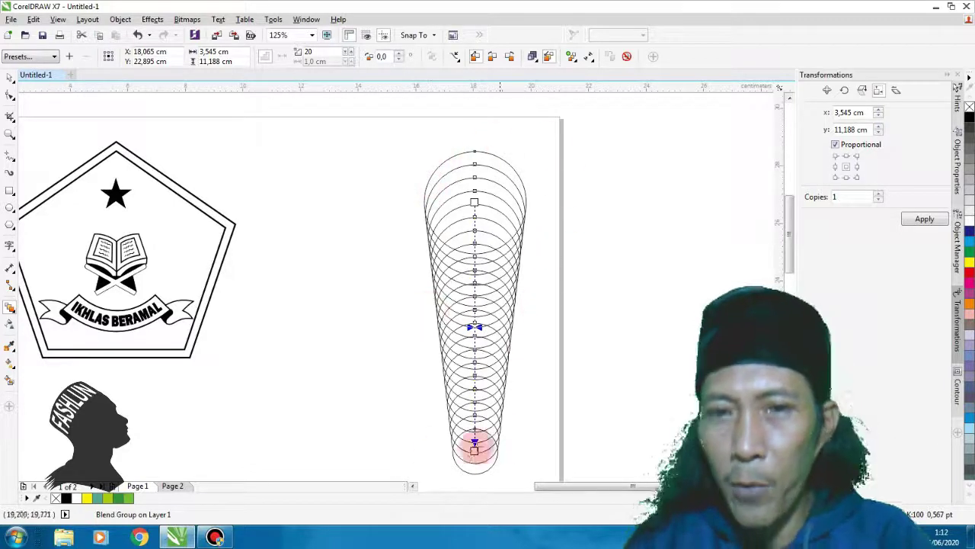
pyautogui.scroll(1, 475, 452)
pyautogui.scroll(-1, 381, 266)
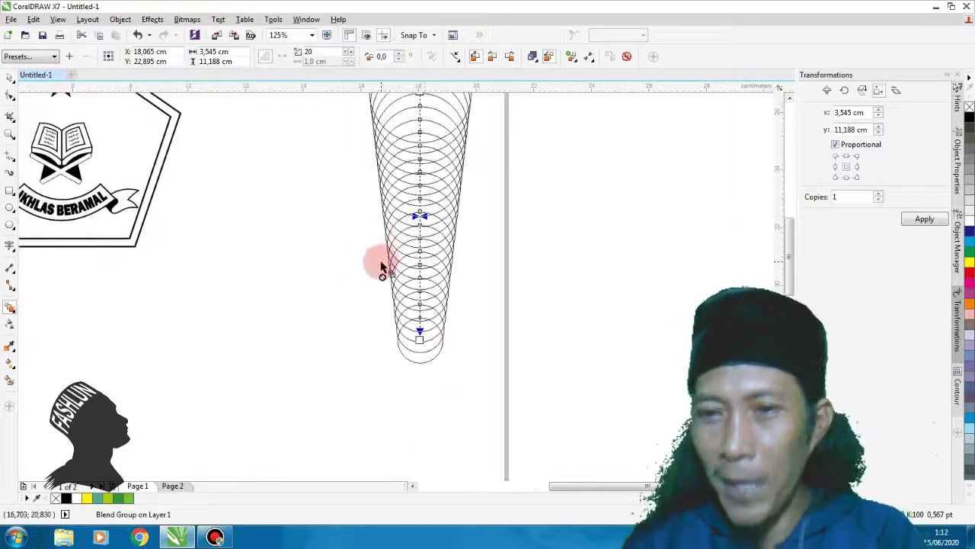
pyautogui.scroll(-4, 441, 295)
pyautogui.scroll(2, 423, 283)
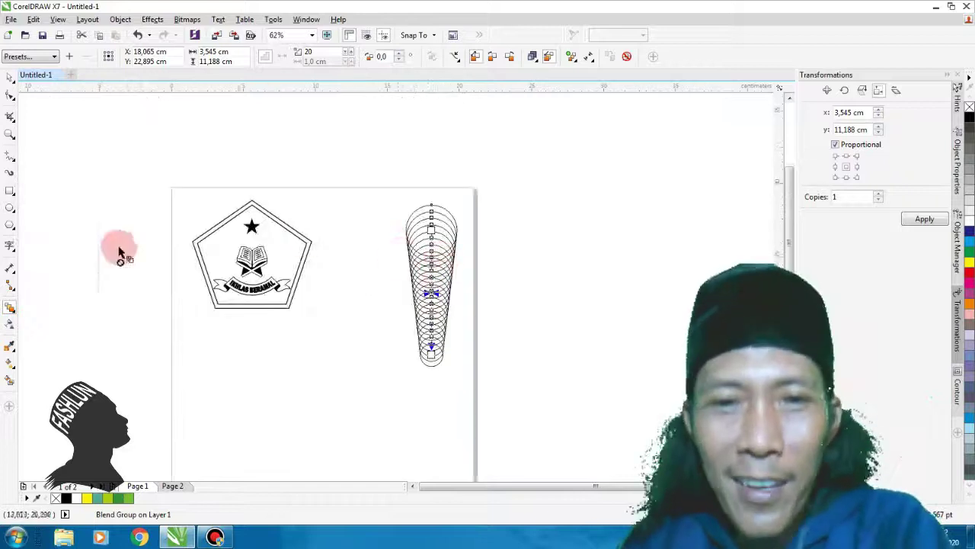
# - Delete the blend group together with its two circles
pyautogui.click(9, 79)
pyautogui.moveTo(379, 185); pyautogui.dragTo(498, 407)
pyautogui.press('Delete')
# - Draw a circle about 5.588 cm across beside the pentagon logo and turn it into an arc
pyautogui.scroll(2, 286, 263)
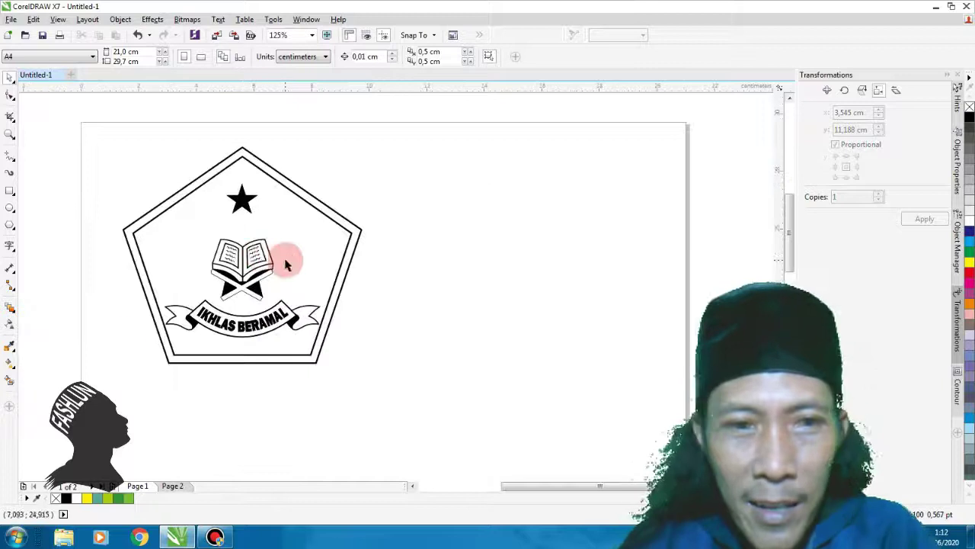
pyautogui.click(11, 207)
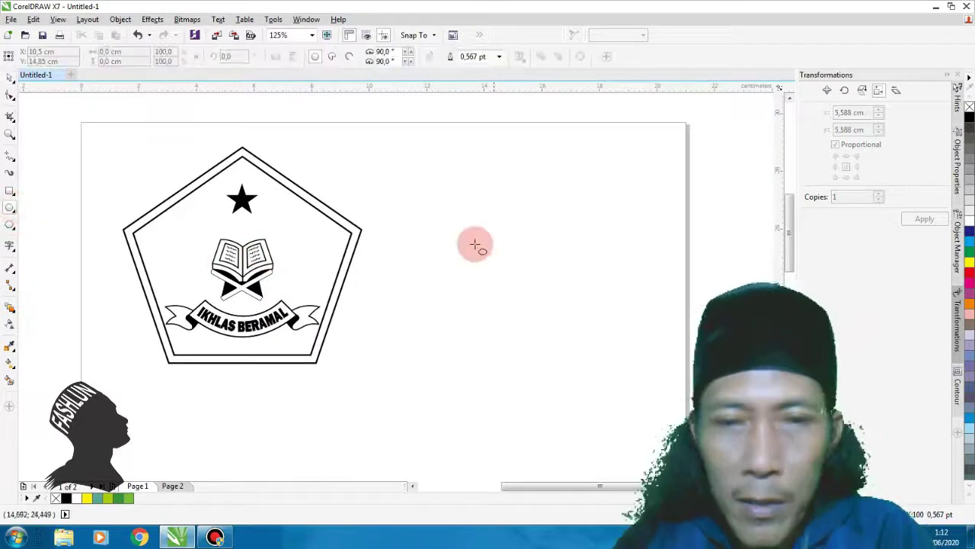
pyautogui.moveTo(422, 191); pyautogui.dragTo(582, 350)
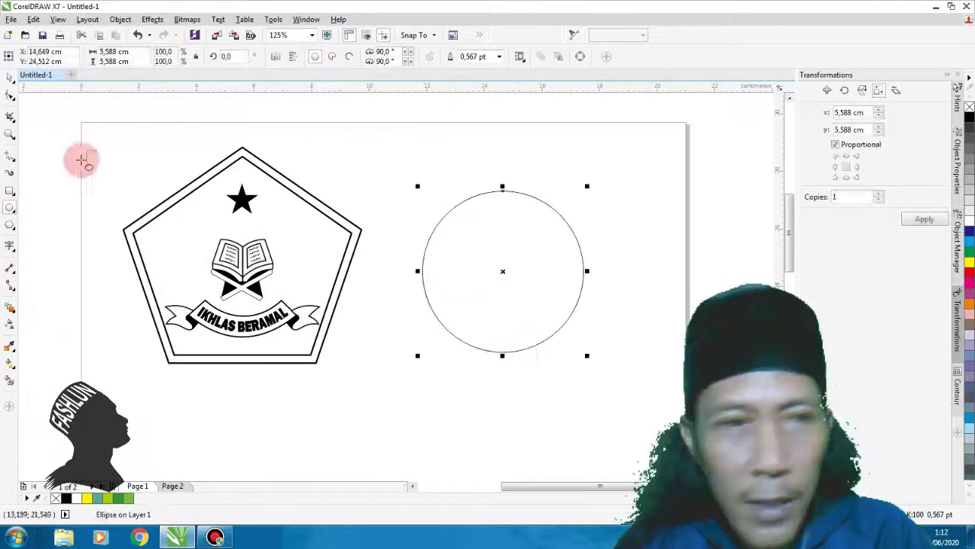
pyautogui.click(10, 77)
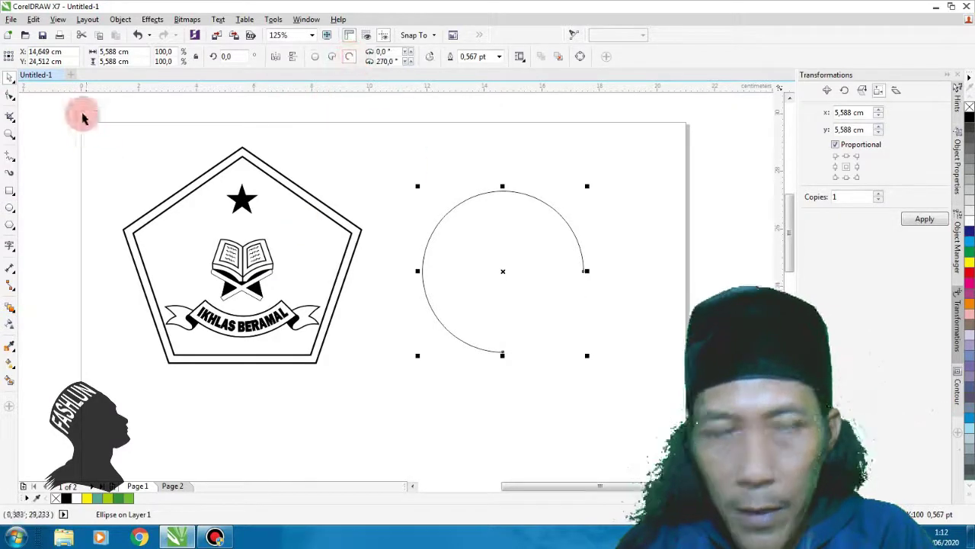
# - Shorten the arc to run from about 115° to 270° and make it an open arc instead of a pie
pyautogui.click(12, 92)
pyautogui.moveTo(584, 276); pyautogui.dragTo(489, 213)
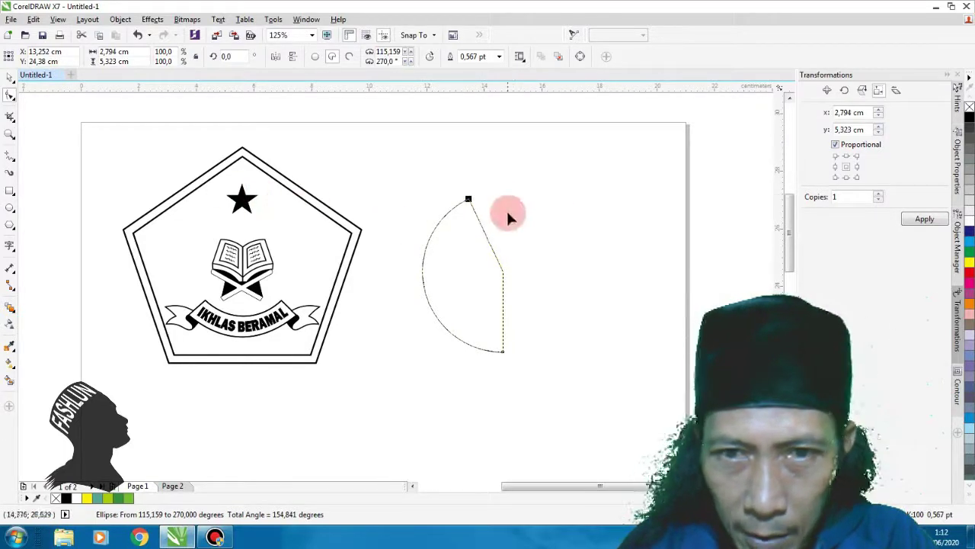
pyautogui.scroll(2, 517, 288)
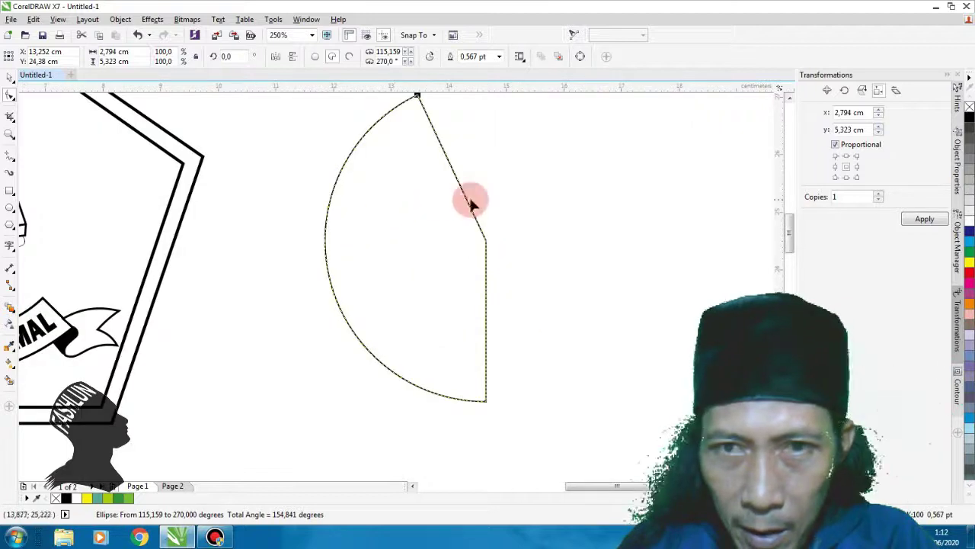
pyautogui.click(790, 99)
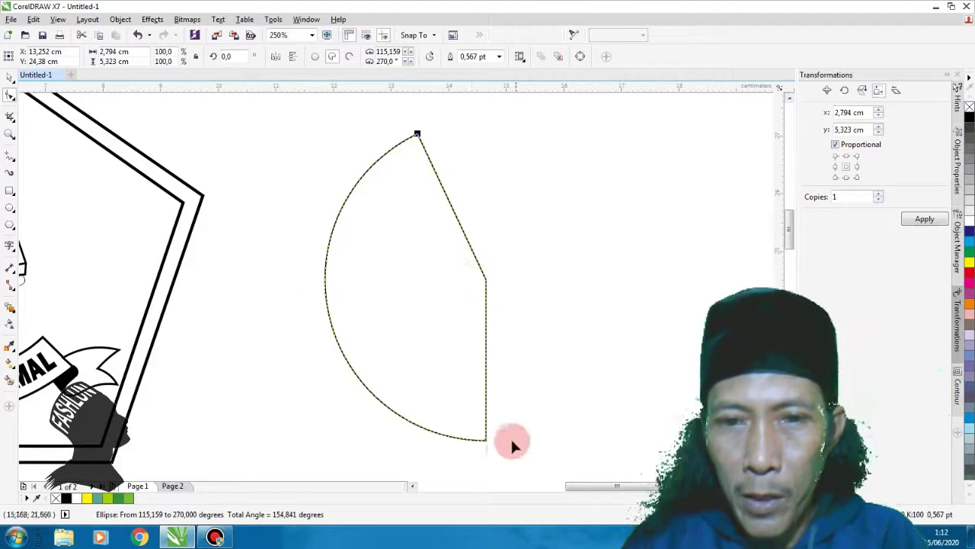
pyautogui.click(350, 57)
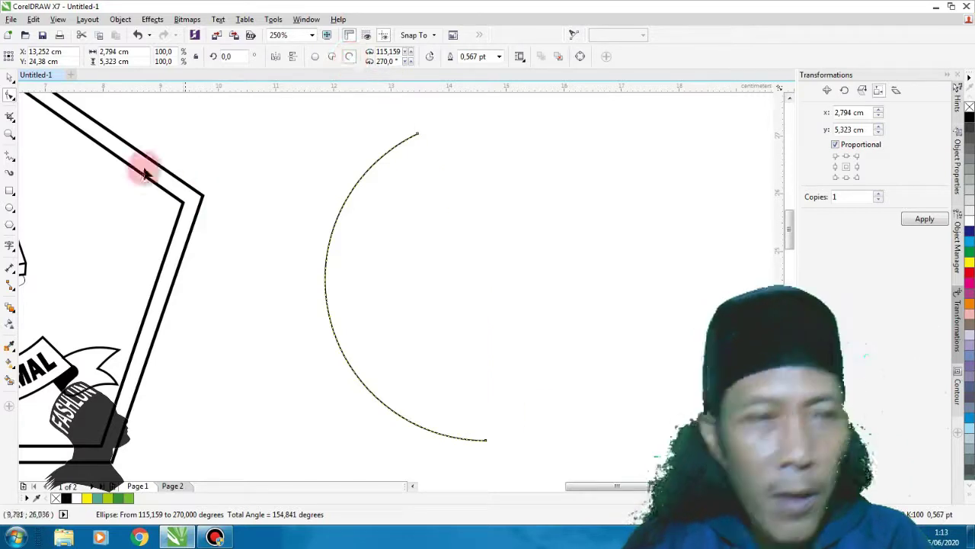
pyautogui.click(257, 174)
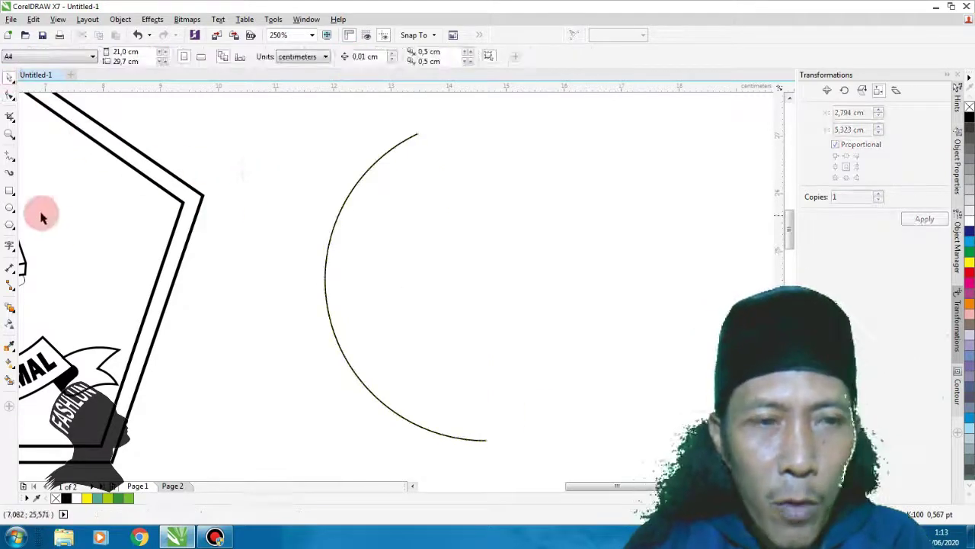
# - Draw a circle about 1 cm across inside the arc and place a copy overlapping its right side
pyautogui.click(10, 207)
pyautogui.scroll(2, 484, 191)
pyautogui.moveTo(449, 163); pyautogui.dragTo(492, 282)
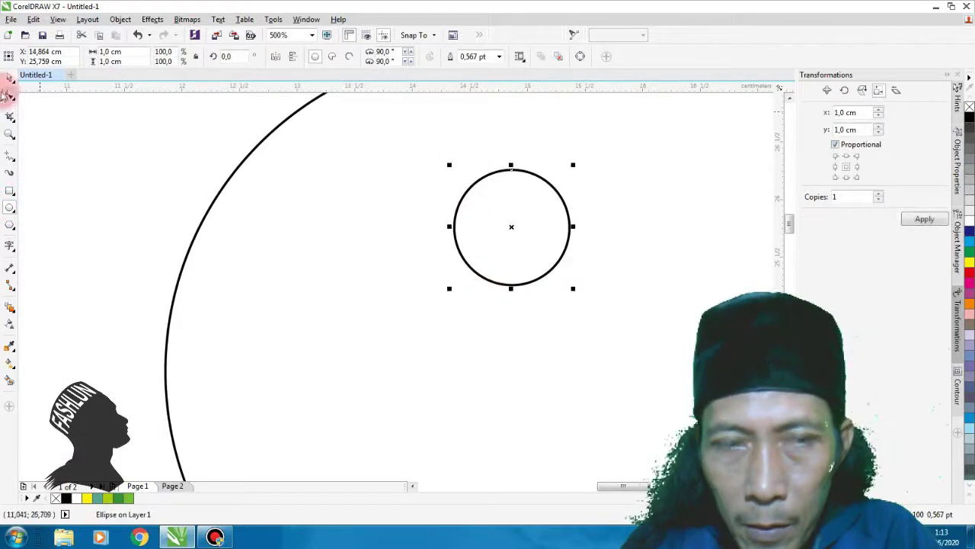
pyautogui.scroll(2, 572, 236)
pyautogui.moveTo(449, 242); pyautogui.dragTo(621, 257)
pyautogui.scroll(-2, 333, 281)
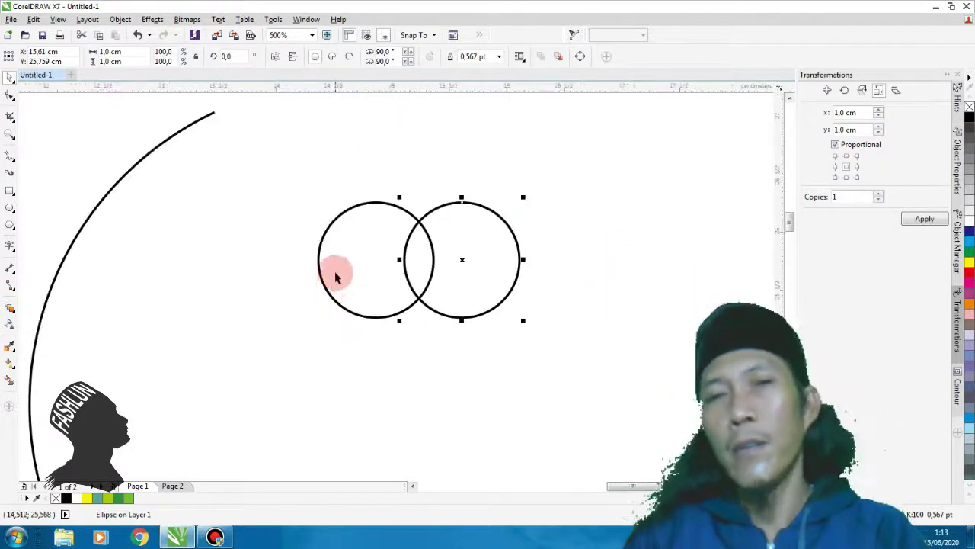
# - Select both small circles and create a leaf-shaped curve from their overlap with Intersect
pyautogui.keyDown('shift'); pyautogui.click(320, 251); pyautogui.keyUp('shift')
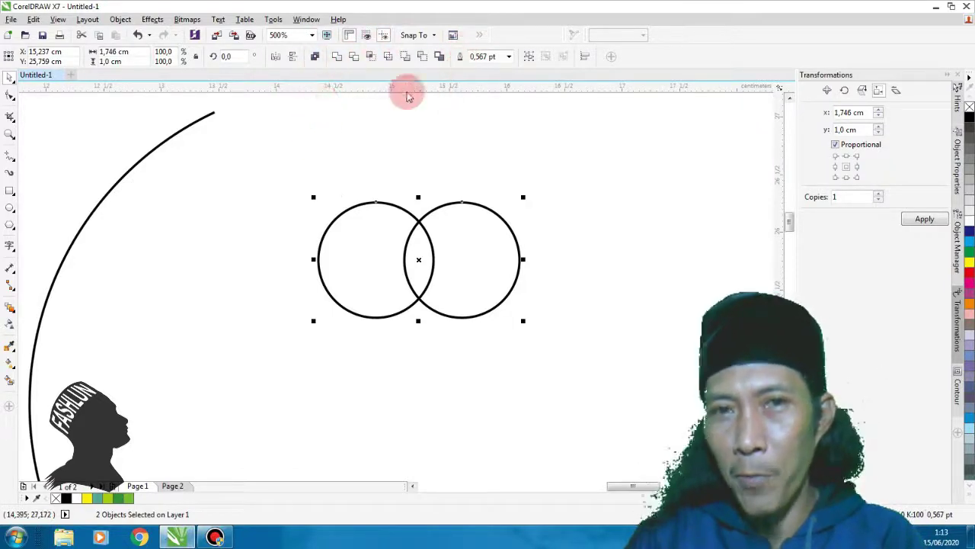
pyautogui.click(544, 266)
pyautogui.click(520, 271)
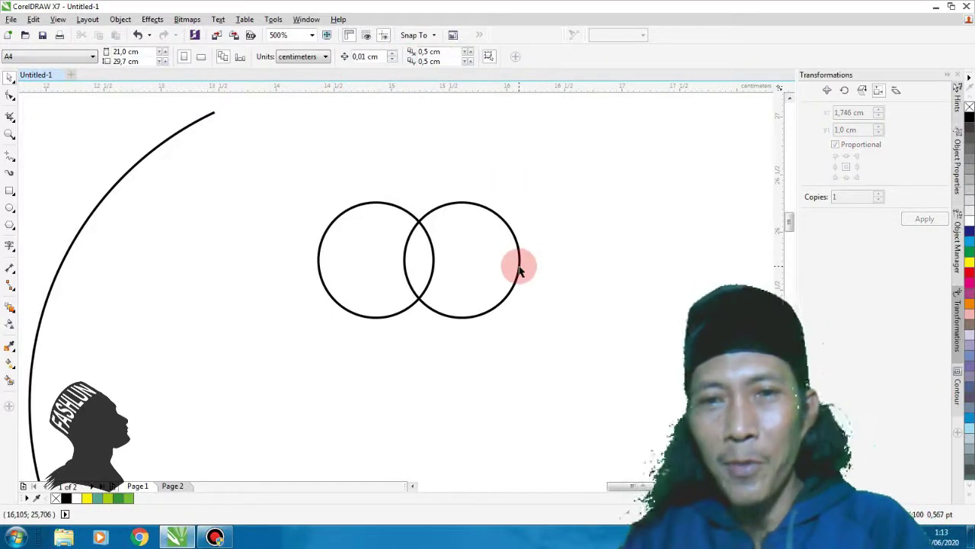
pyautogui.click(520, 269)
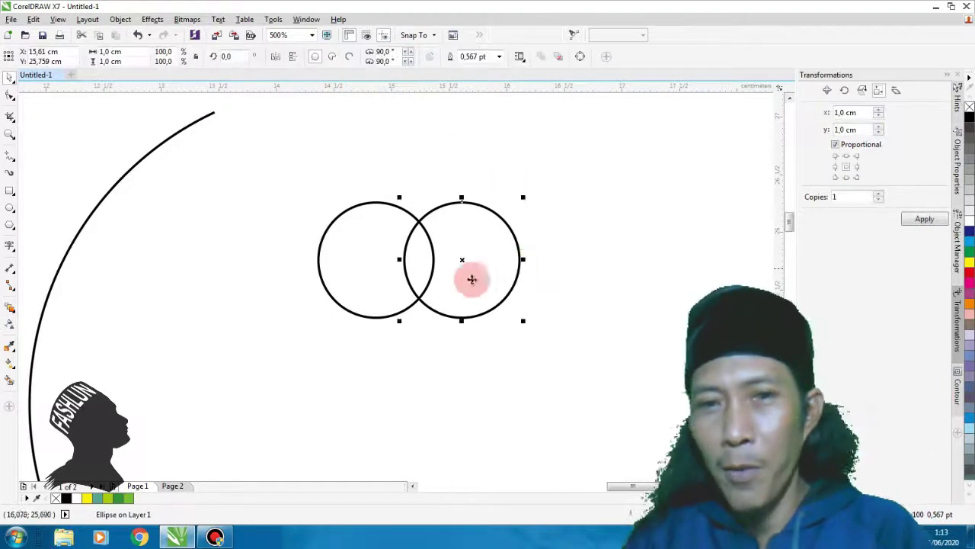
pyautogui.keyDown('shift'); pyautogui.click(322, 243); pyautogui.keyUp('shift')
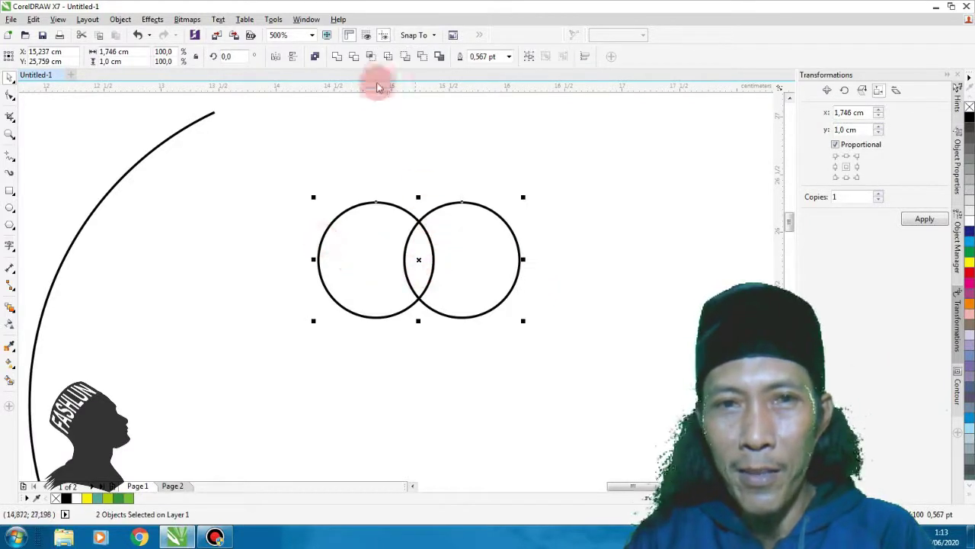
pyautogui.click(371, 60)
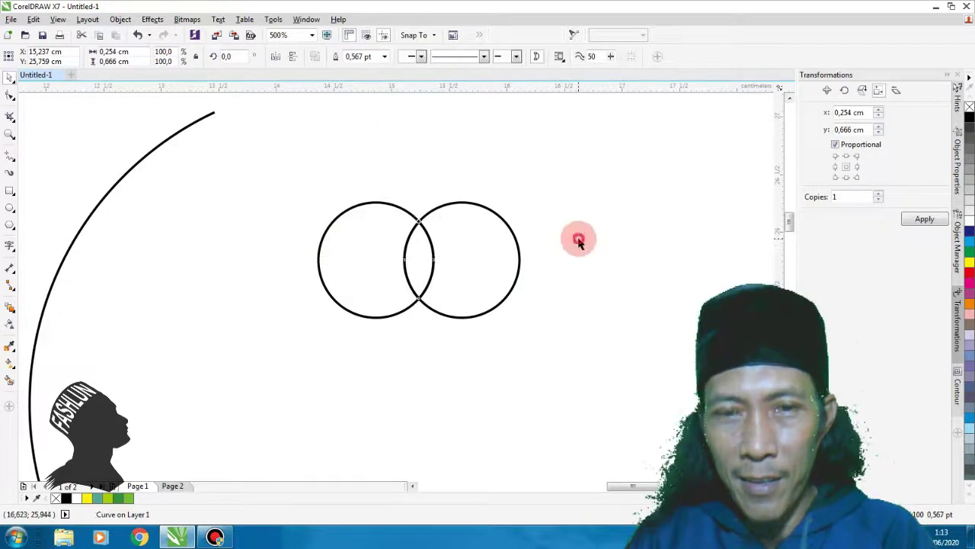
pyautogui.click(578, 238)
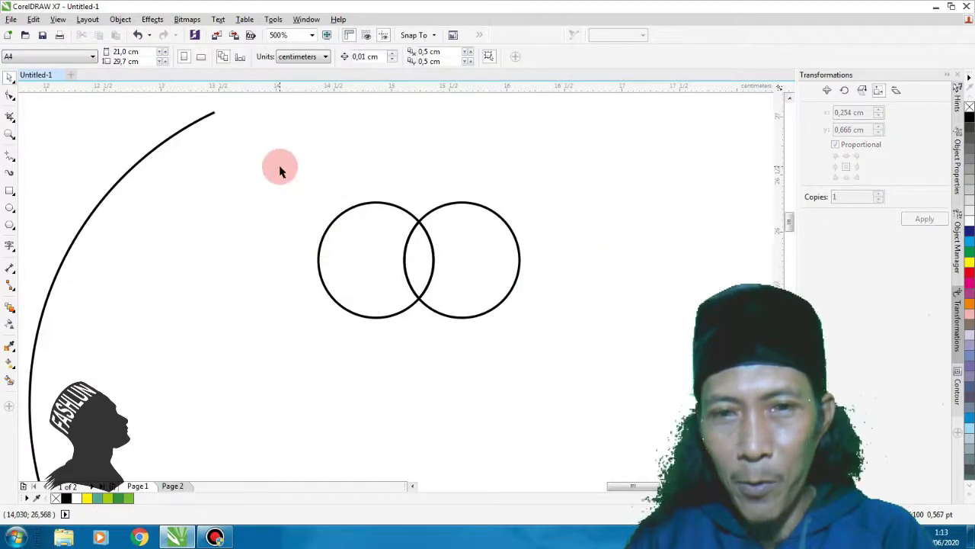
# - Move the leaf shape out of the overlap toward the arc and delete the two small circles
pyautogui.moveTo(429, 281); pyautogui.dragTo(268, 263)
pyautogui.moveTo(302, 157); pyautogui.dragTo(577, 388)
pyautogui.press('Delete')
# - Rotate the leaf shape by 45 degrees
pyautogui.click(274, 257)
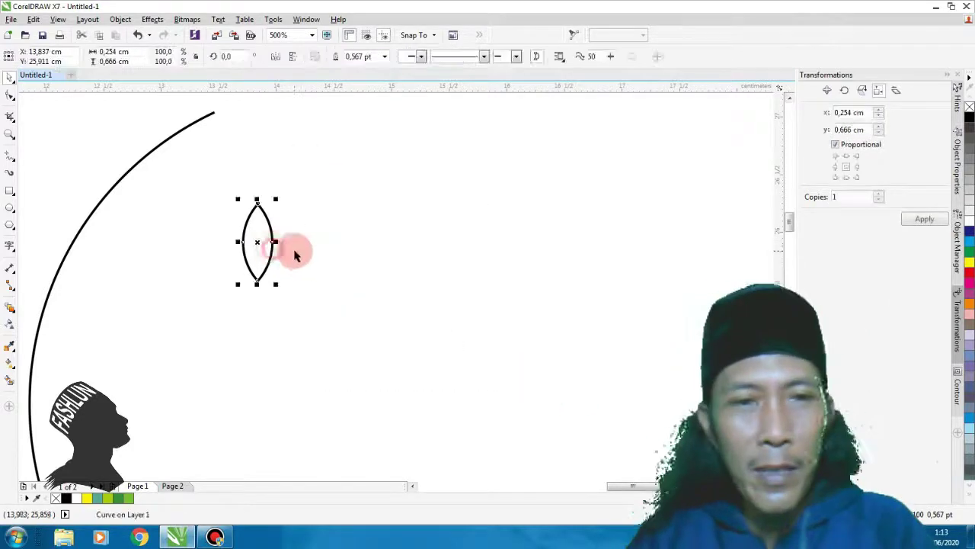
pyautogui.click(224, 56)
pyautogui.write('45')
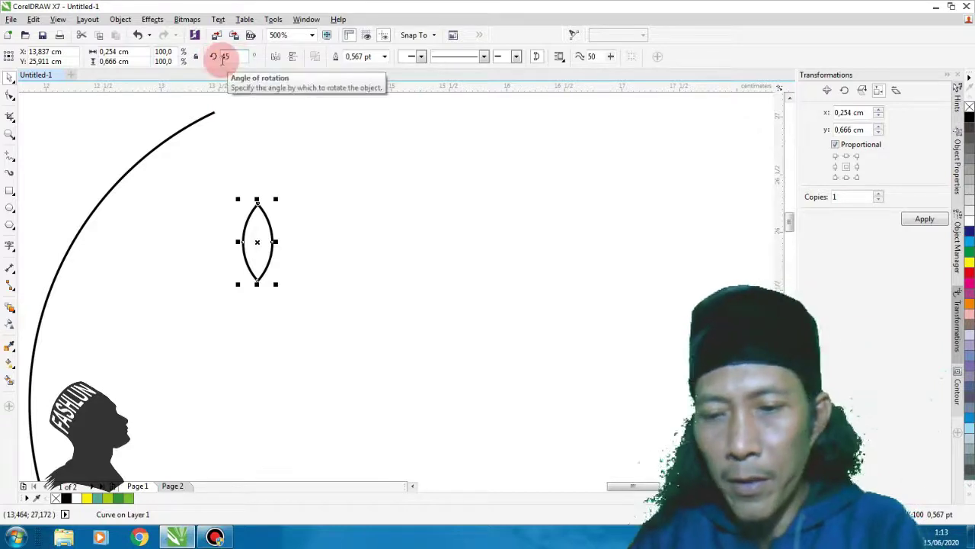
pyautogui.press('Return')
pyautogui.scroll(2, 279, 238)
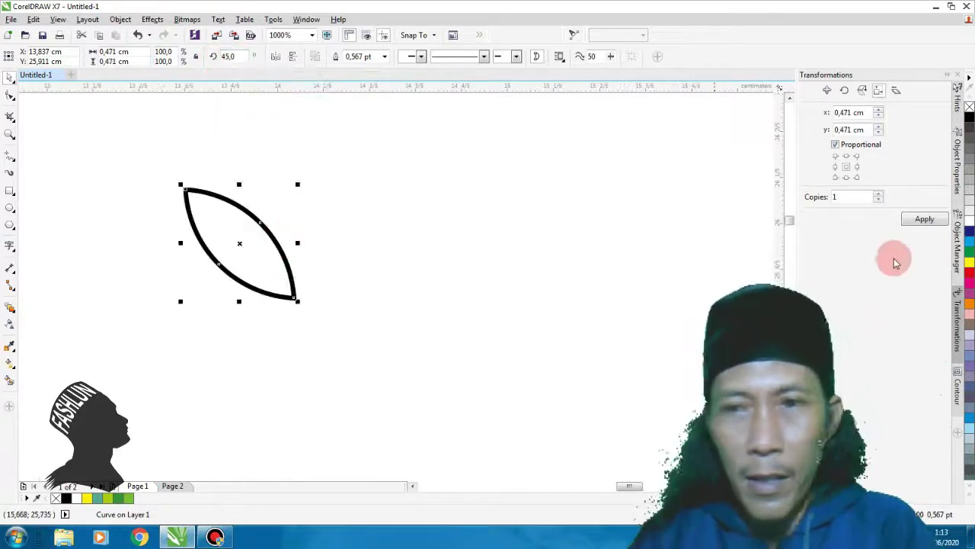
# - Duplicate the tilted leaf in place, mirror the copy horizontally, and move it sideways until the two leaves meet at their lower tips
pyautogui.click(919, 220)
pyautogui.click(279, 58)
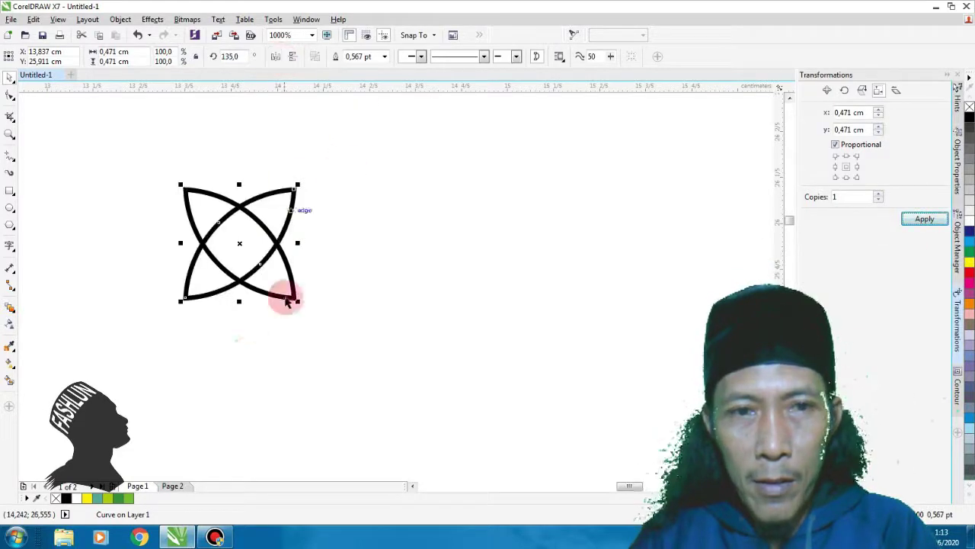
pyautogui.scroll(2, 224, 320)
pyautogui.moveTo(143, 277); pyautogui.dragTo(362, 276)
# - Group the two leaves and move the pair so its base meets the arc near the upper end
pyautogui.scroll(-4, 359, 301)
pyautogui.moveTo(284, 202); pyautogui.dragTo(437, 307)
pyautogui.hotkey('ctrl', 'z')
pyautogui.moveTo(540, 187); pyautogui.dragTo(267, 333)
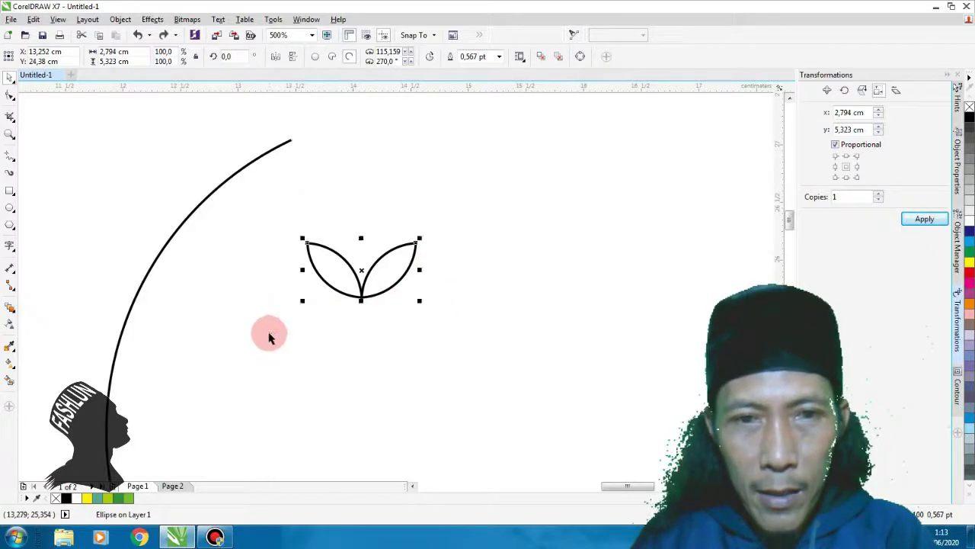
pyautogui.click(414, 343)
pyautogui.moveTo(363, 301); pyautogui.dragTo(250, 163)
pyautogui.scroll(-3, 290, 167)
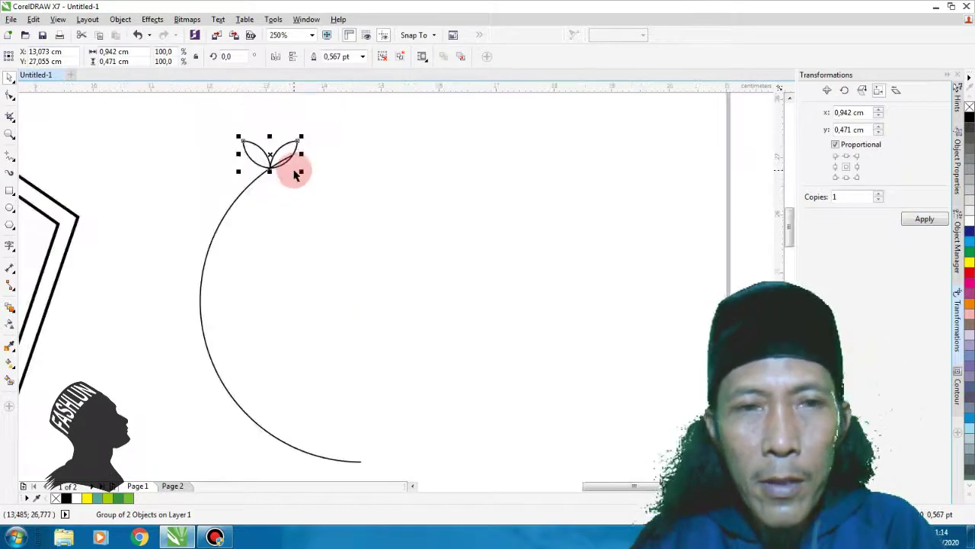
# - Rotate the leaf pair clockwise to about 311.9° to follow the direction of the arc's upper end
pyautogui.scroll(5, 271, 168)
pyautogui.click(276, 180)
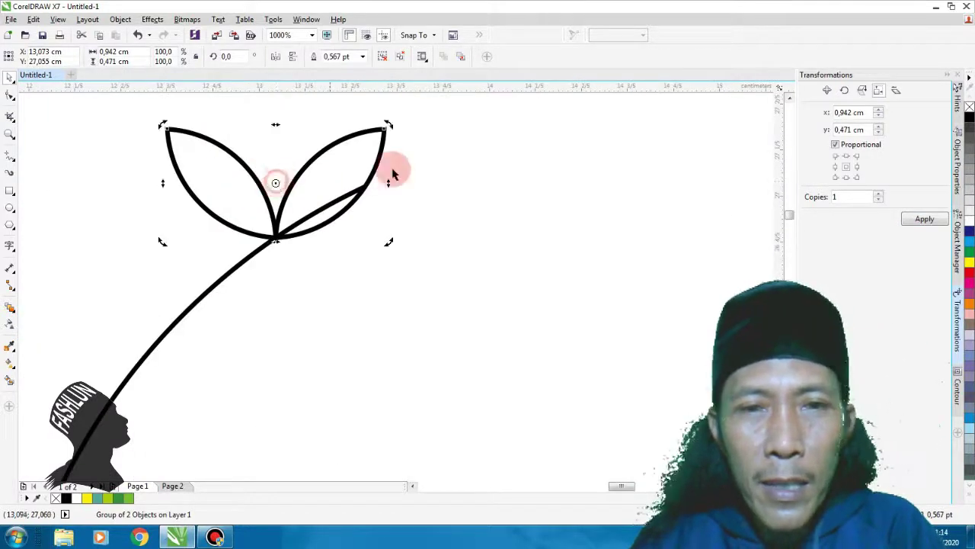
pyautogui.moveTo(391, 125); pyautogui.dragTo(401, 148)
pyautogui.moveTo(408, 234); pyautogui.dragTo(475, 251)
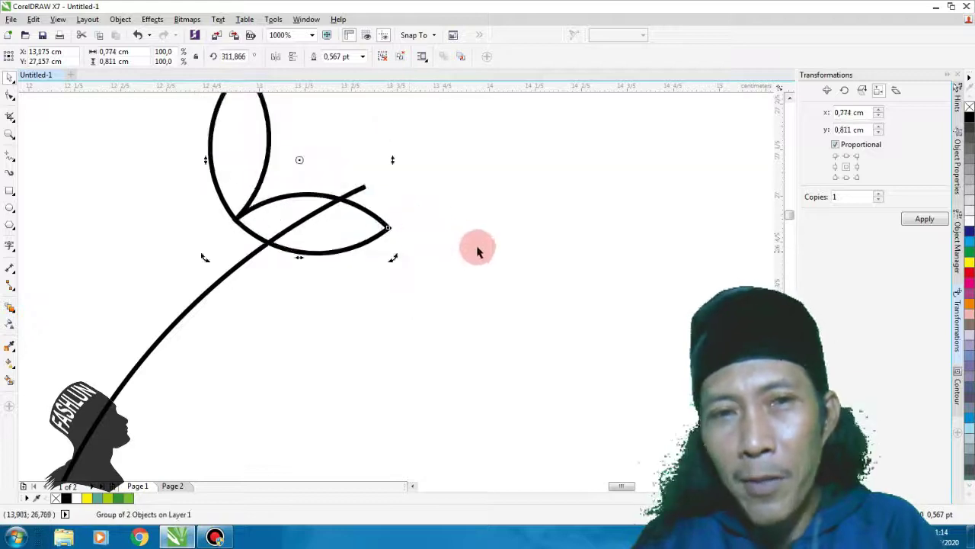
# - Move the leaf pair so its base sits on the arc and fine-tune its rotation to about 307.4°
pyautogui.click(355, 261)
pyautogui.moveTo(337, 256); pyautogui.dragTo(376, 274)
pyautogui.click(418, 255)
pyautogui.moveTo(433, 278); pyautogui.dragTo(432, 297)
pyautogui.scroll(2, 292, 262)
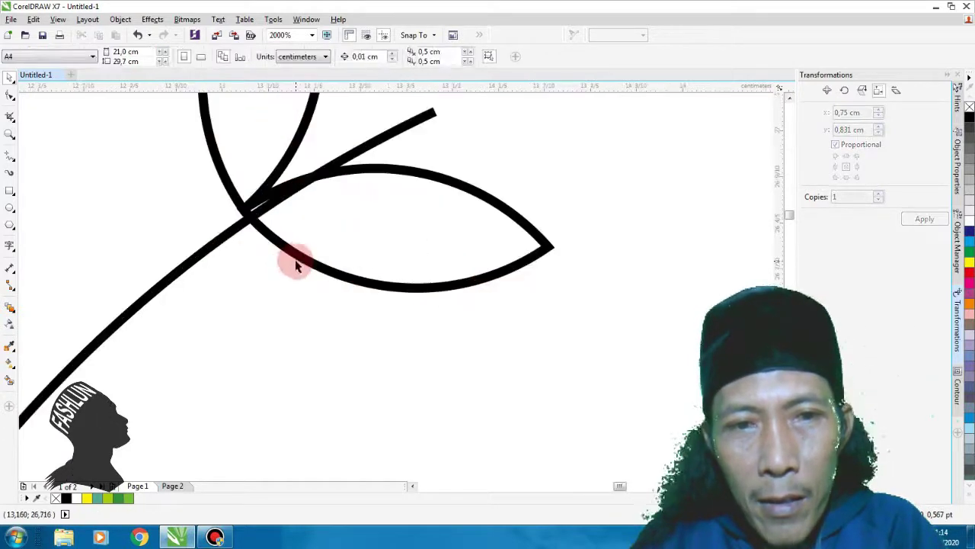
pyautogui.scroll(-2, 294, 262)
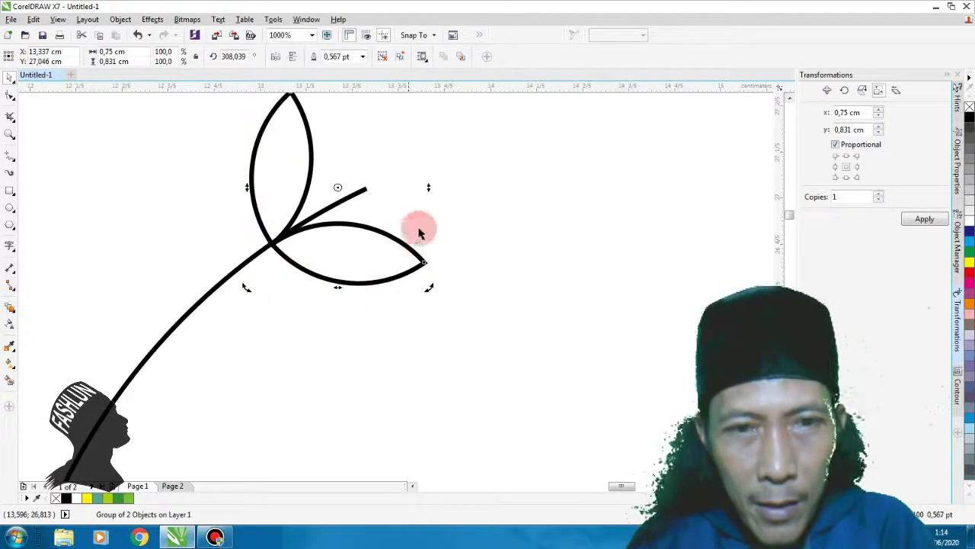
pyautogui.moveTo(431, 289); pyautogui.dragTo(411, 291)
pyautogui.scroll(-4, 387, 290)
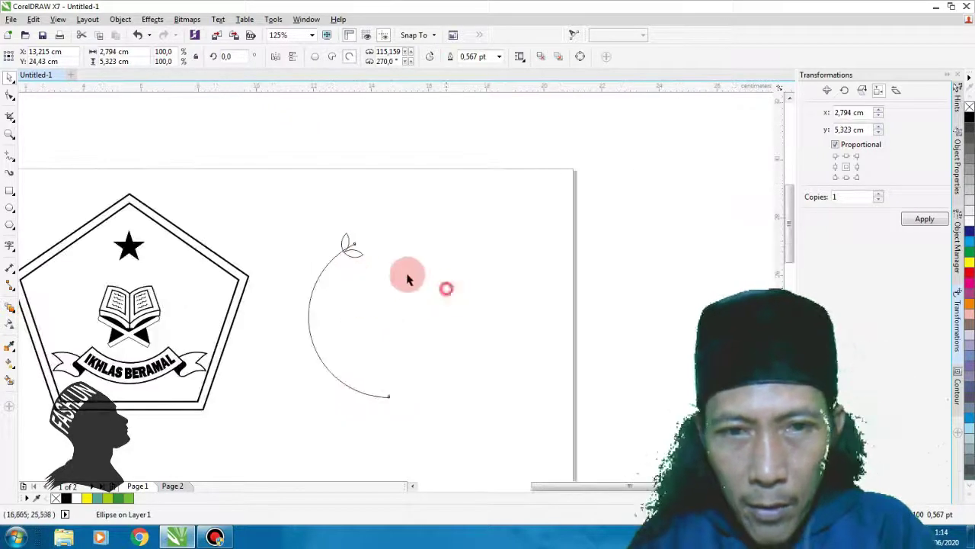
pyautogui.click(446, 292)
pyautogui.scroll(4, 353, 256)
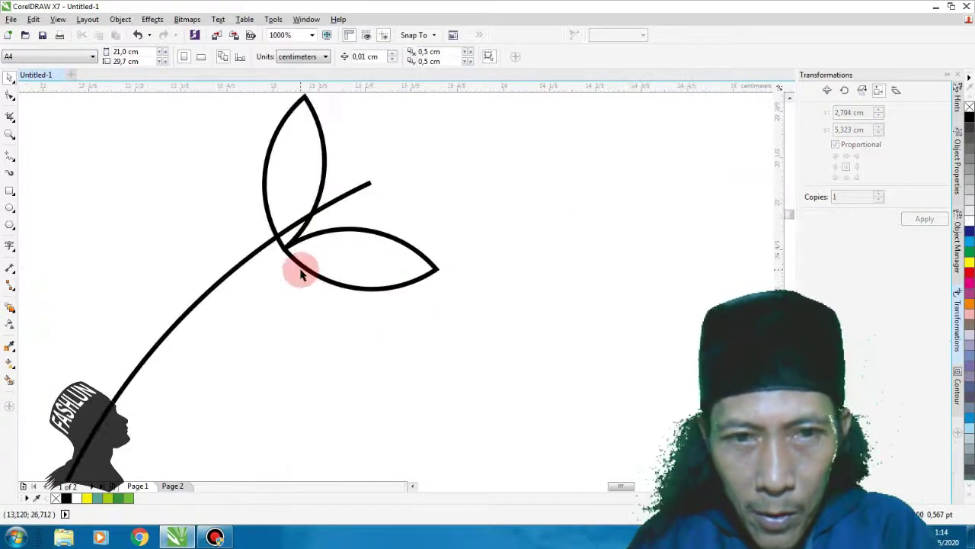
pyautogui.click(302, 275)
pyautogui.scroll(-4, 264, 224)
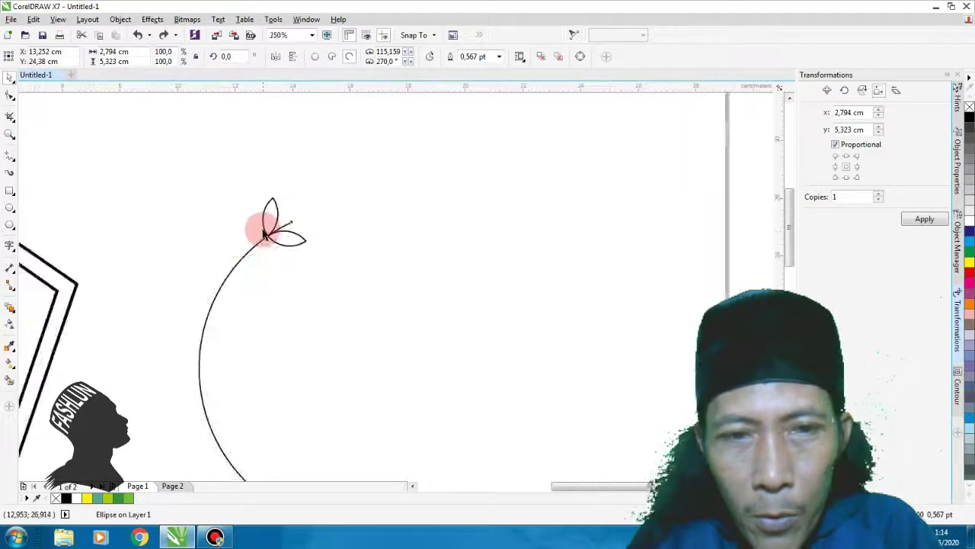
# - Fill the leaf pair at the arc's upper end with black
pyautogui.click(348, 261)
pyautogui.scroll(1, 277, 239)
pyautogui.scroll(1, 276, 241)
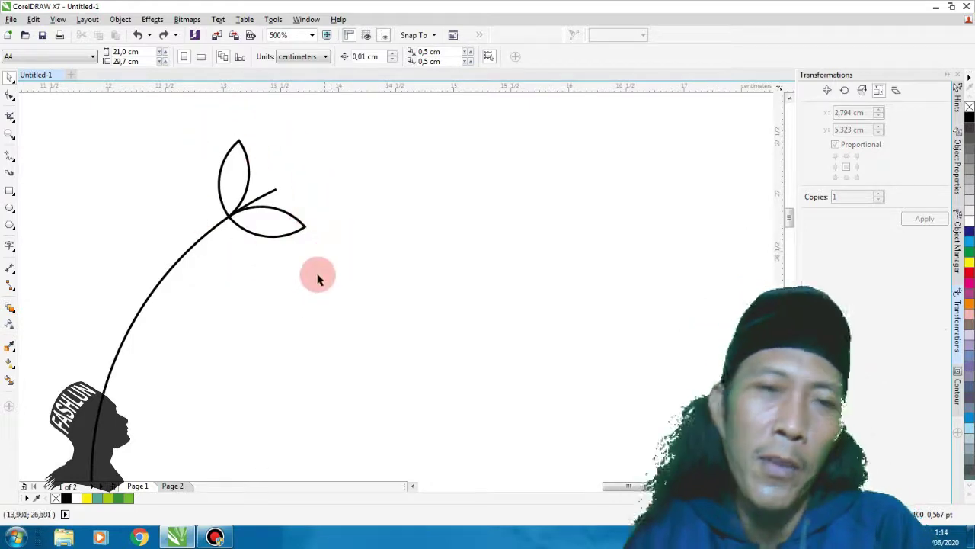
pyautogui.scroll(1, 231, 159)
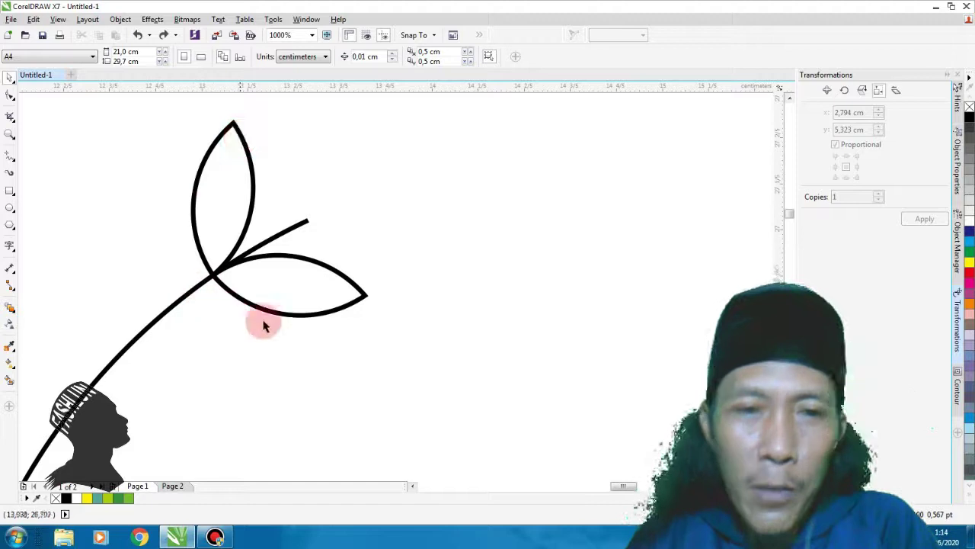
pyautogui.click(351, 283)
pyautogui.click(65, 498)
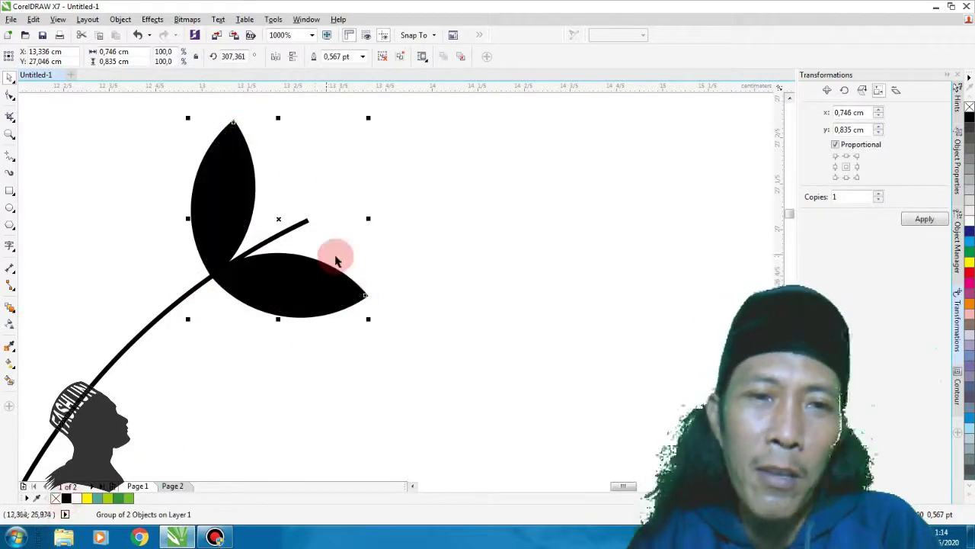
# - Change the fill of the leaf pair at the arc's upper end to yellow
pyautogui.scroll(-1, 431, 233)
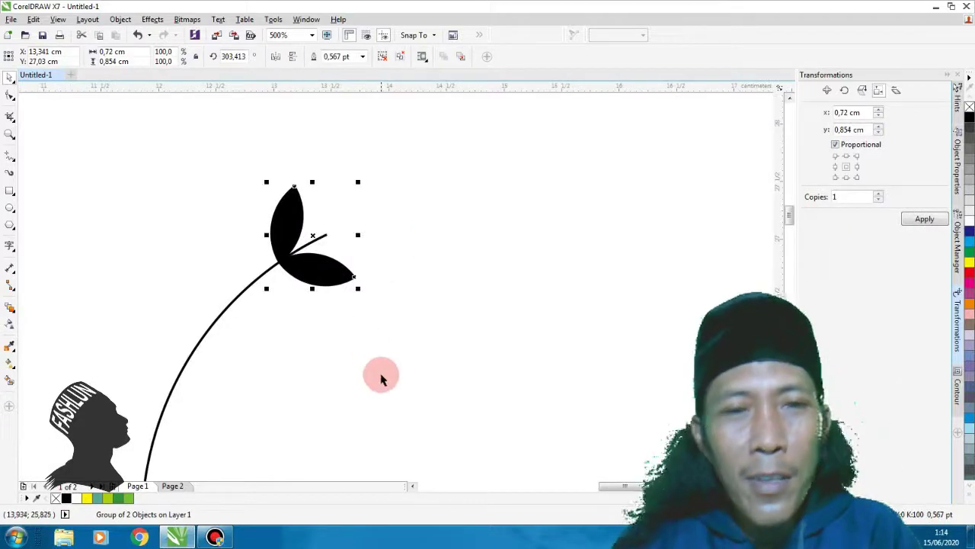
pyautogui.click(383, 307)
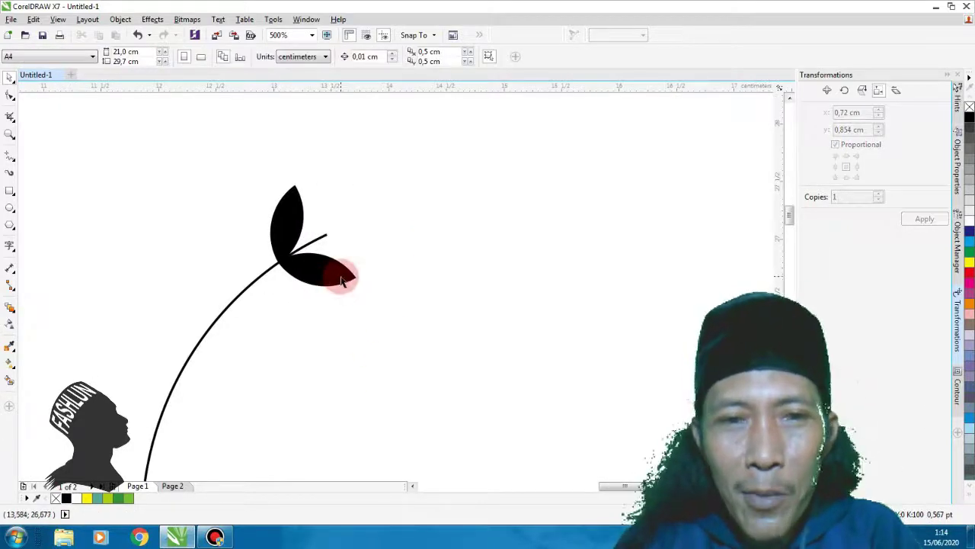
pyautogui.scroll(1, 341, 280)
pyautogui.click(305, 268)
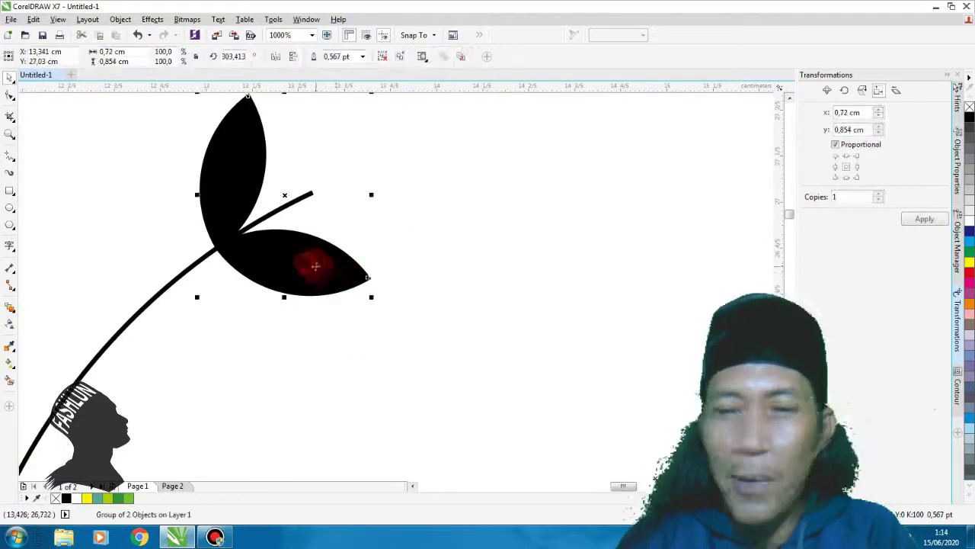
pyautogui.click(969, 265)
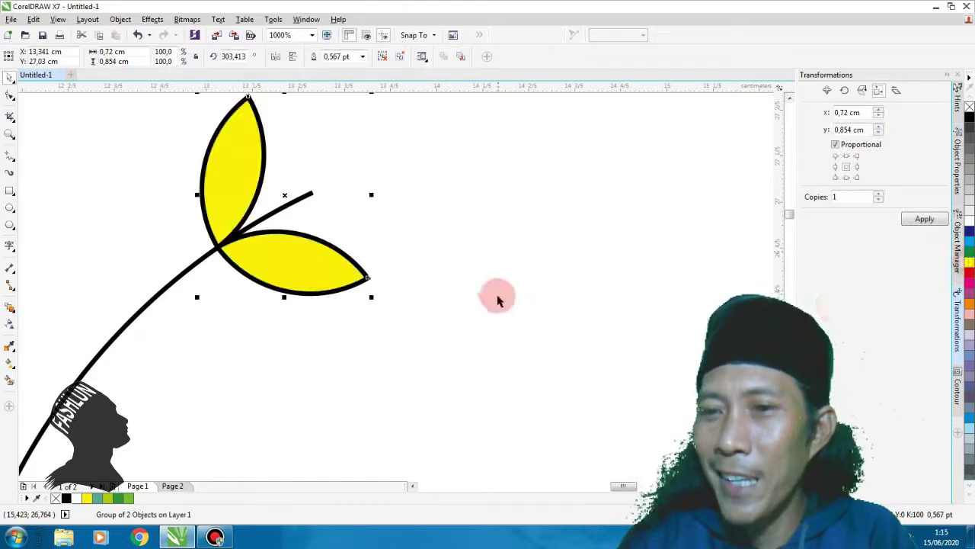
pyautogui.click(551, 279)
# - Place a copy of the yellow leaf pair at the arc's lower end and rotate it counterclockwise toward the arc's direction
pyautogui.scroll(-1, 499, 259)
pyautogui.scroll(-2, 343, 221)
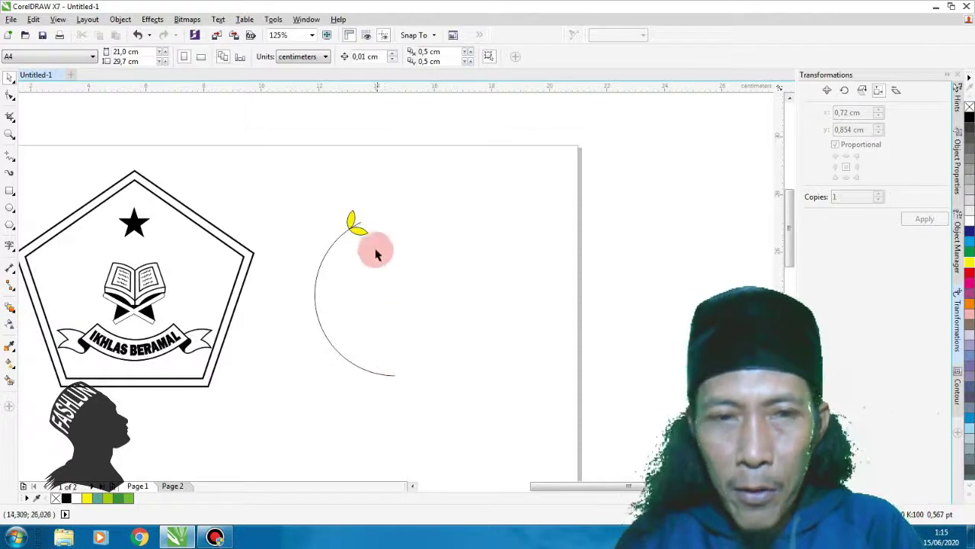
pyautogui.moveTo(362, 236); pyautogui.dragTo(389, 367)
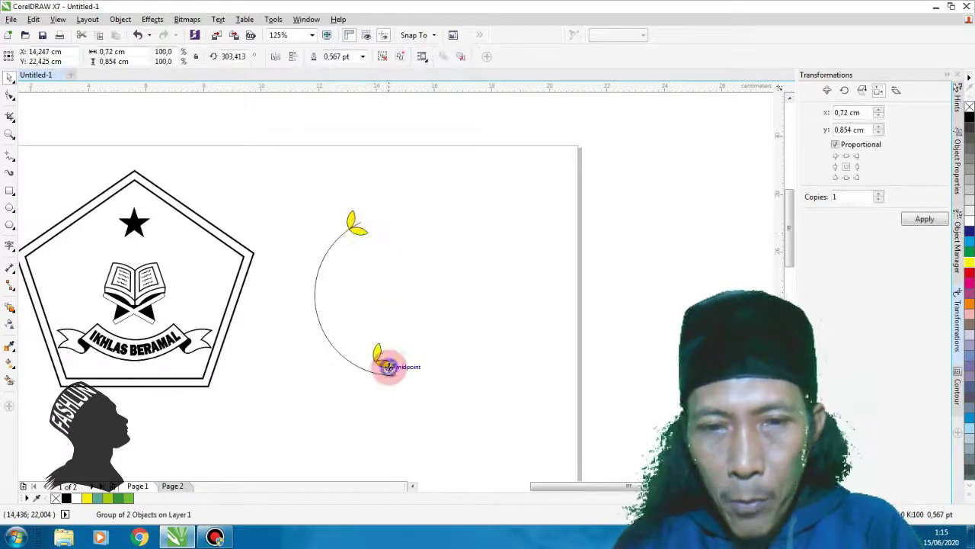
pyautogui.scroll(2, 387, 379)
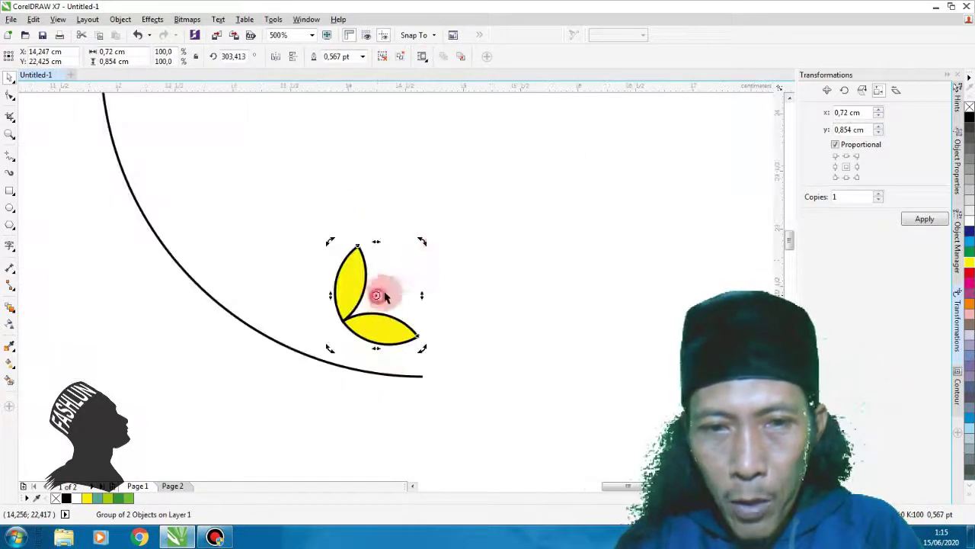
pyautogui.moveTo(425, 239); pyautogui.dragTo(312, 233)
pyautogui.moveTo(403, 332); pyautogui.dragTo(364, 374)
# - Set the lower leaf pair's base on the arc and rotate the pair further to about 67.2°
pyautogui.scroll(1, 364, 374)
pyautogui.moveTo(458, 224); pyautogui.dragTo(399, 193)
pyautogui.moveTo(415, 332); pyautogui.dragTo(360, 409)
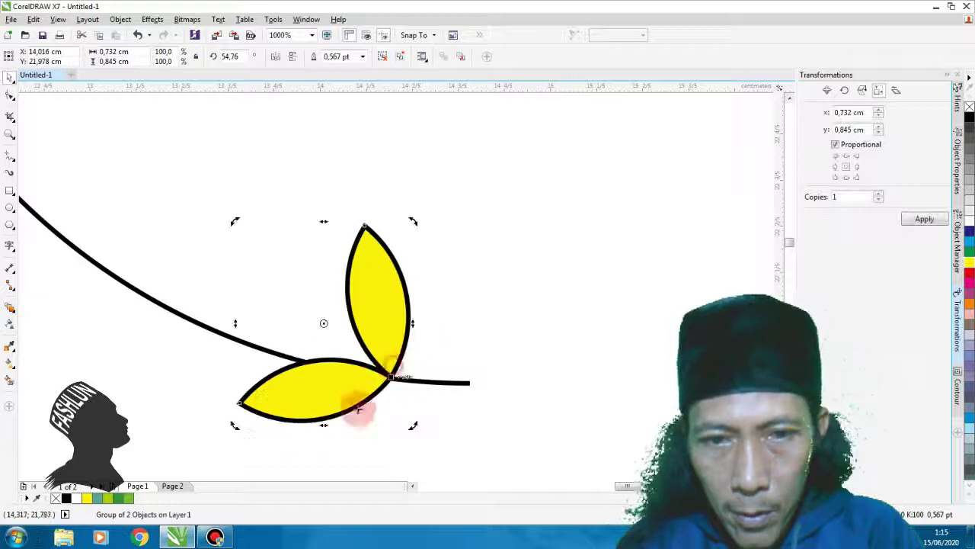
pyautogui.moveTo(235, 420); pyautogui.dragTo(394, 326)
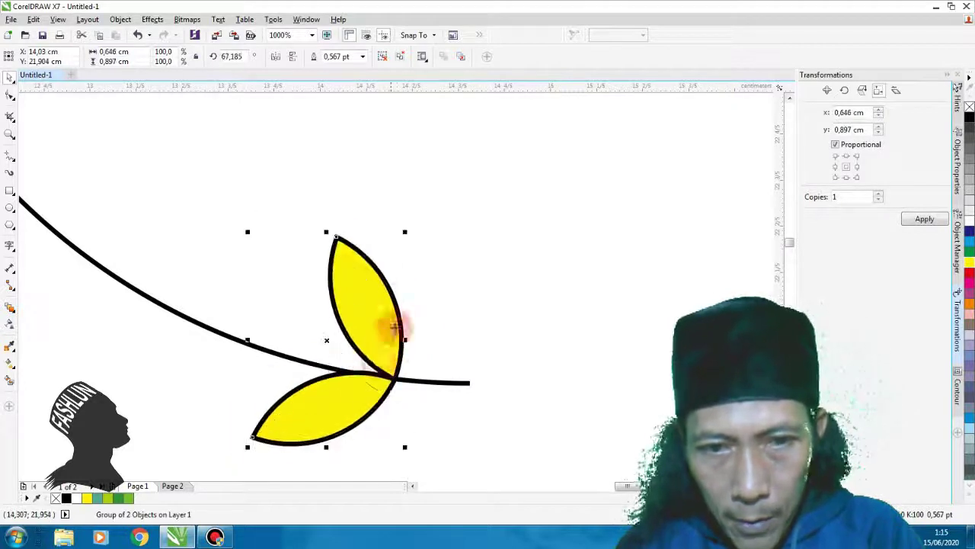
# - Move the lower pair's rotation centre to its base, rotate it to about 79°, and align the base precisely with the arc
pyautogui.click(329, 341)
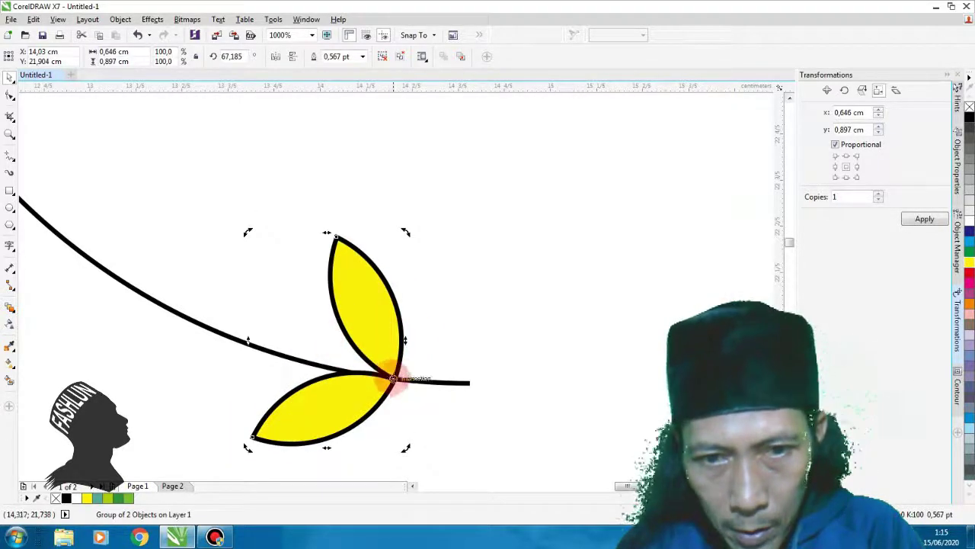
pyautogui.scroll(-2, 393, 379)
pyautogui.scroll(4, 427, 304)
pyautogui.moveTo(135, 320); pyautogui.dragTo(166, 375)
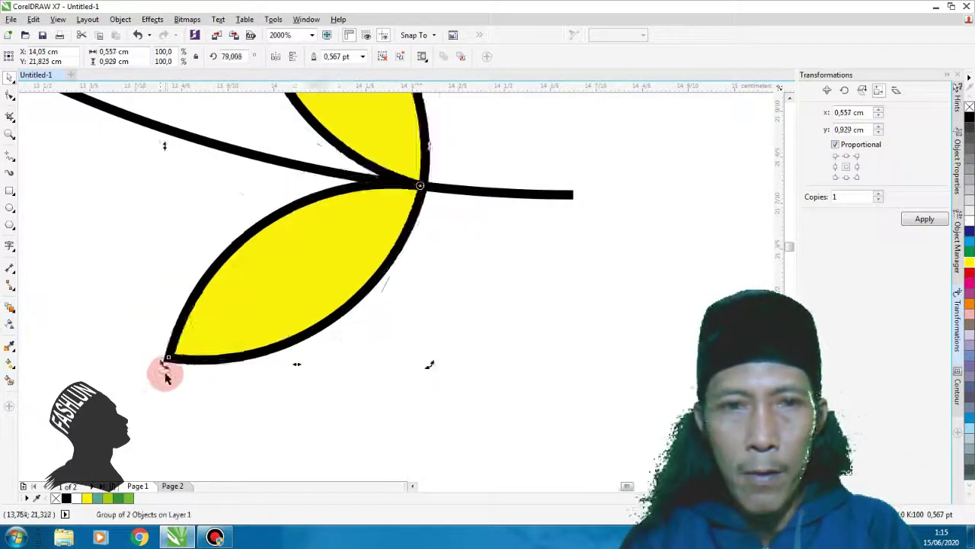
pyautogui.scroll(-1, 166, 375)
pyautogui.scroll(3, 305, 276)
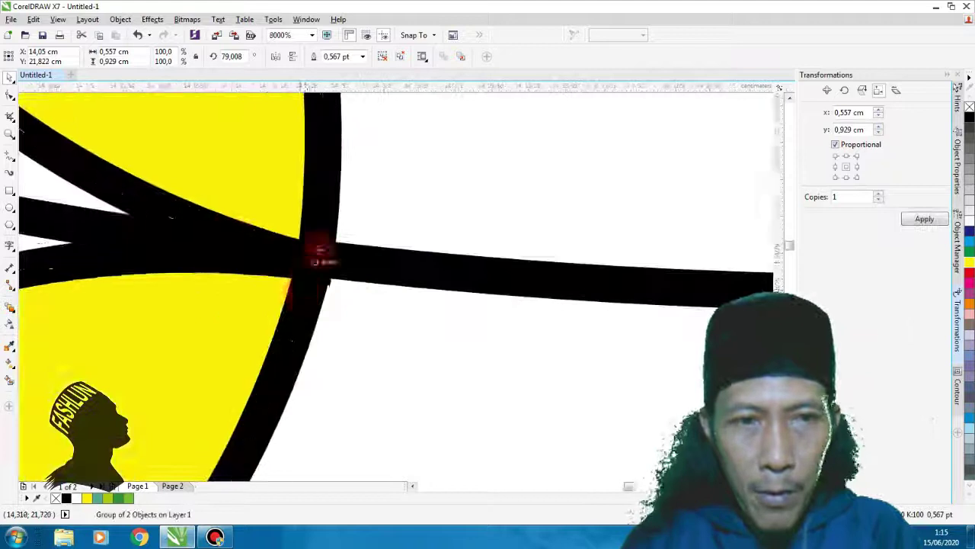
pyautogui.scroll(-3, 316, 259)
pyautogui.scroll(-3, 261, 325)
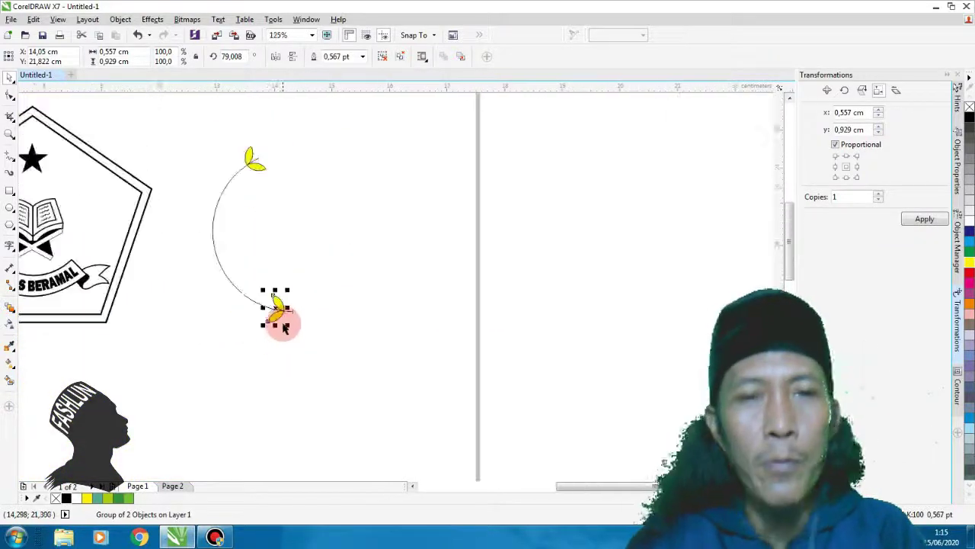
pyautogui.click(313, 300)
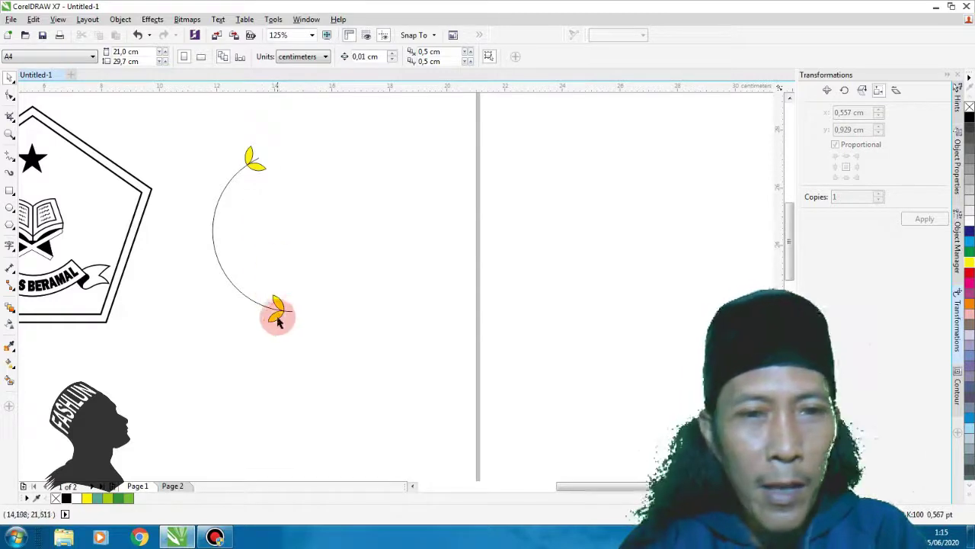
# - Blend the lower leaf pair into the upper leaf pair with 20 steps and open the list of blend presets
pyautogui.click(10, 311)
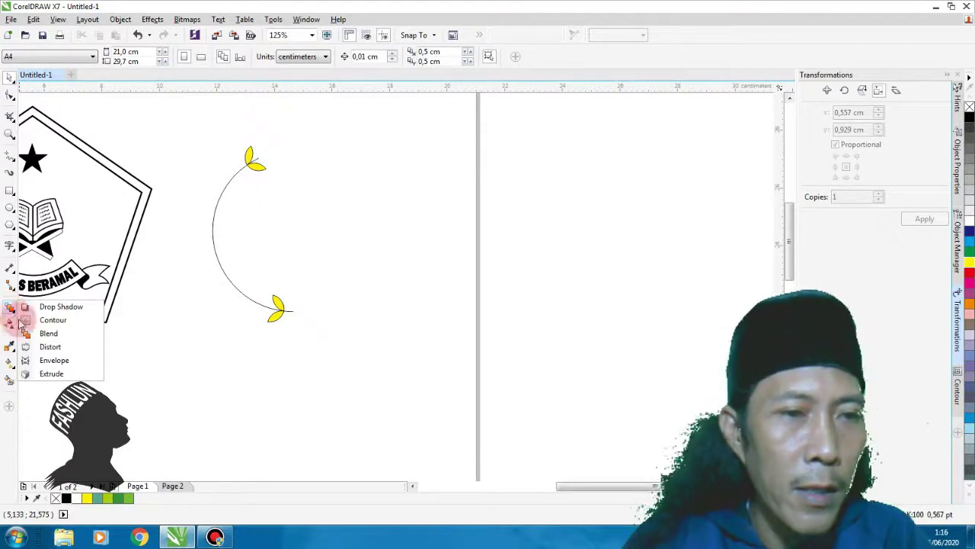
pyautogui.click(42, 333)
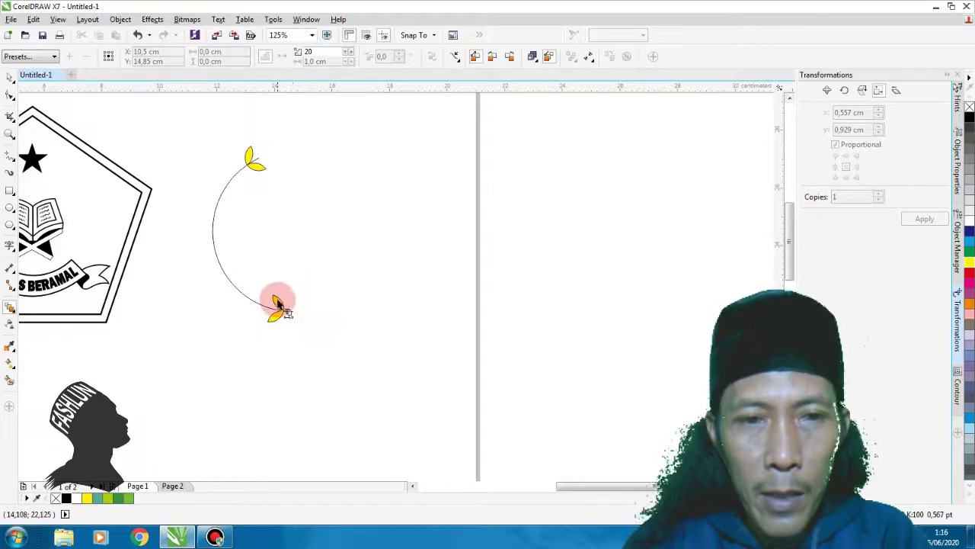
pyautogui.click(278, 305)
pyautogui.moveTo(278, 305); pyautogui.dragTo(260, 171)
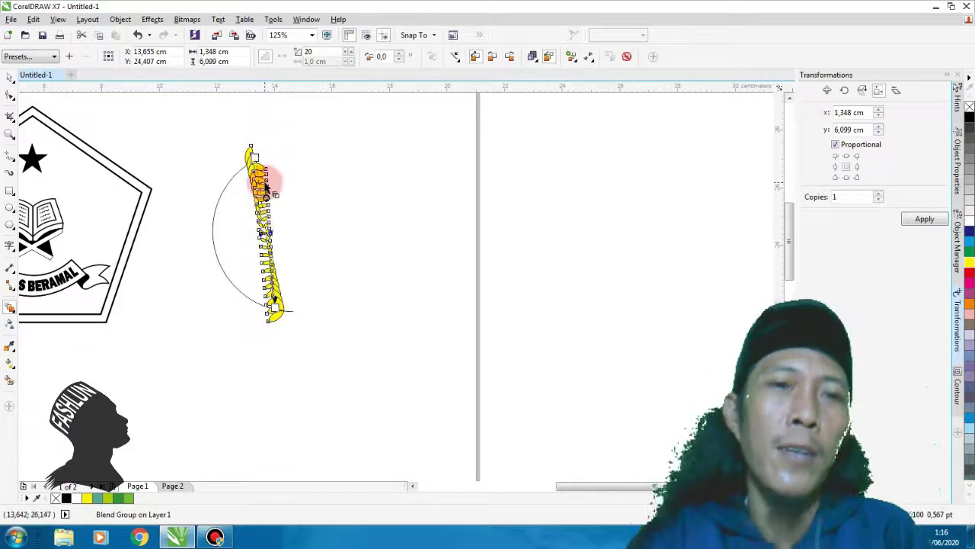
pyautogui.scroll(1, 272, 185)
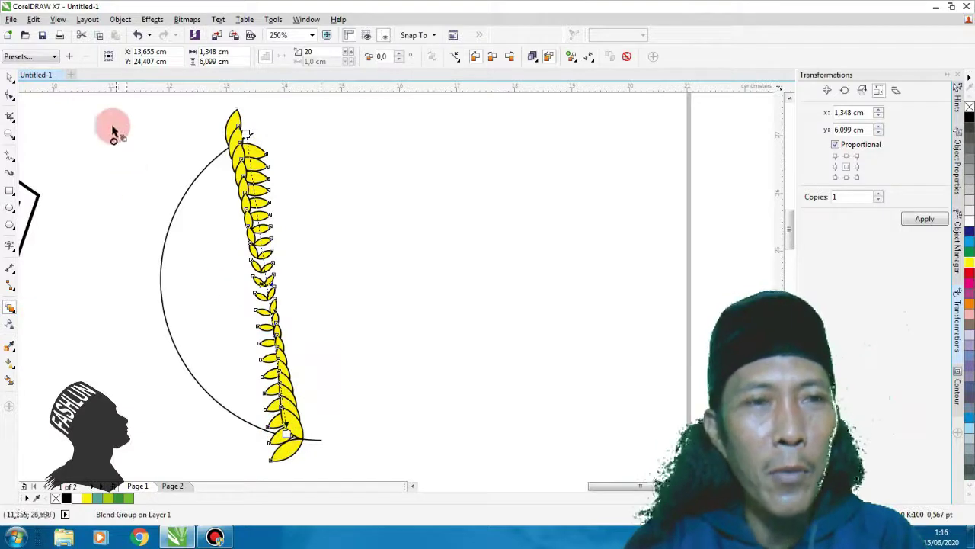
pyautogui.click(54, 58)
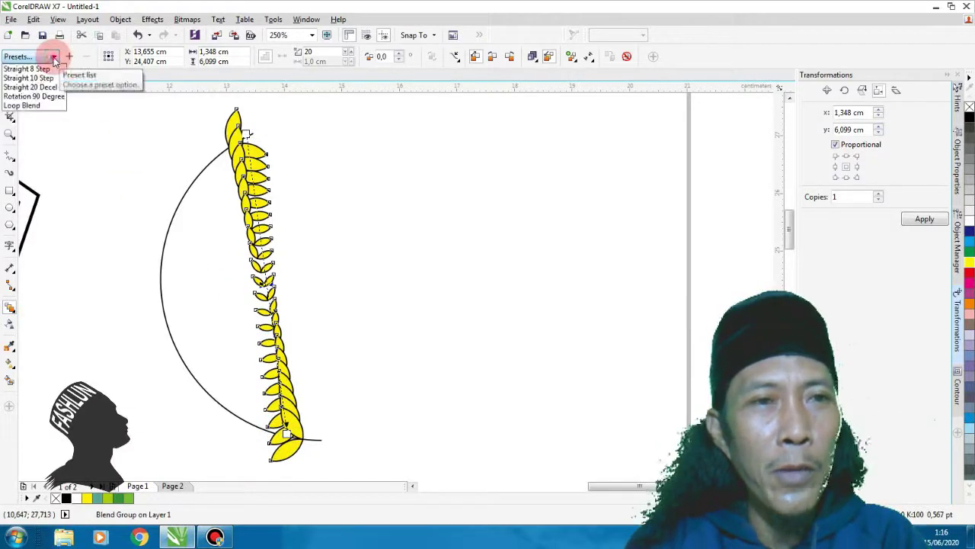
# - Apply the Loop Blend preset to the leaf blend and examine how the leaf bases sit along the arc
pyautogui.click(51, 106)
pyautogui.scroll(4, 160, 332)
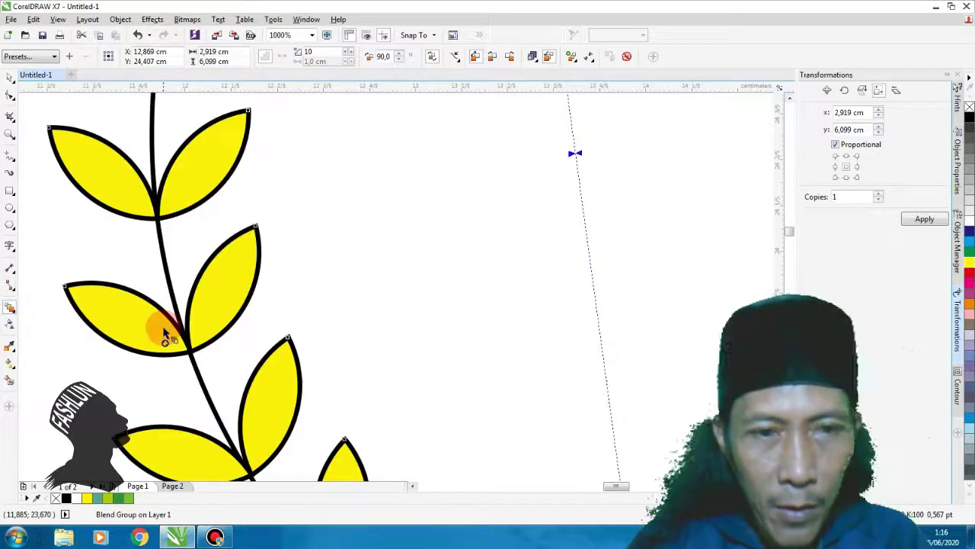
pyautogui.scroll(1, 165, 228)
pyautogui.scroll(-3, 130, 186)
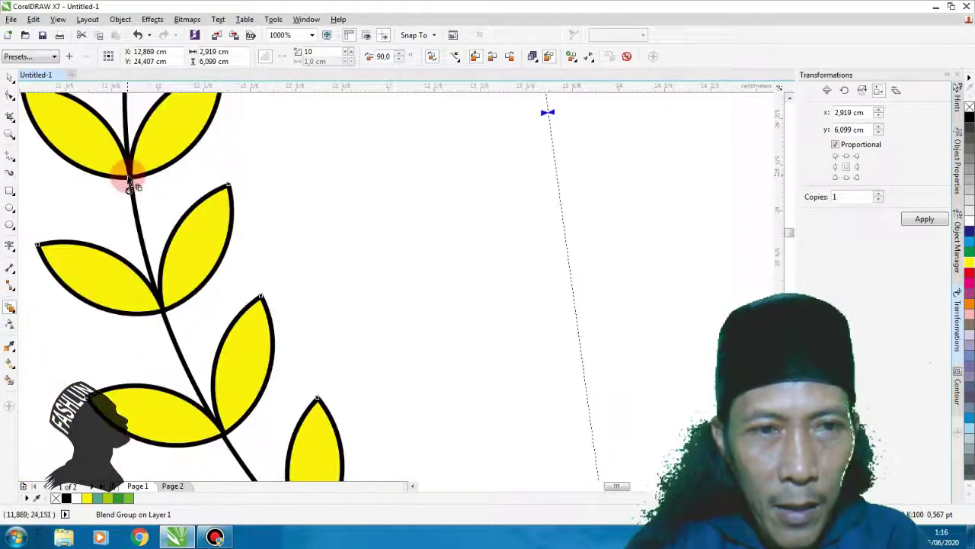
pyautogui.scroll(6, 147, 250)
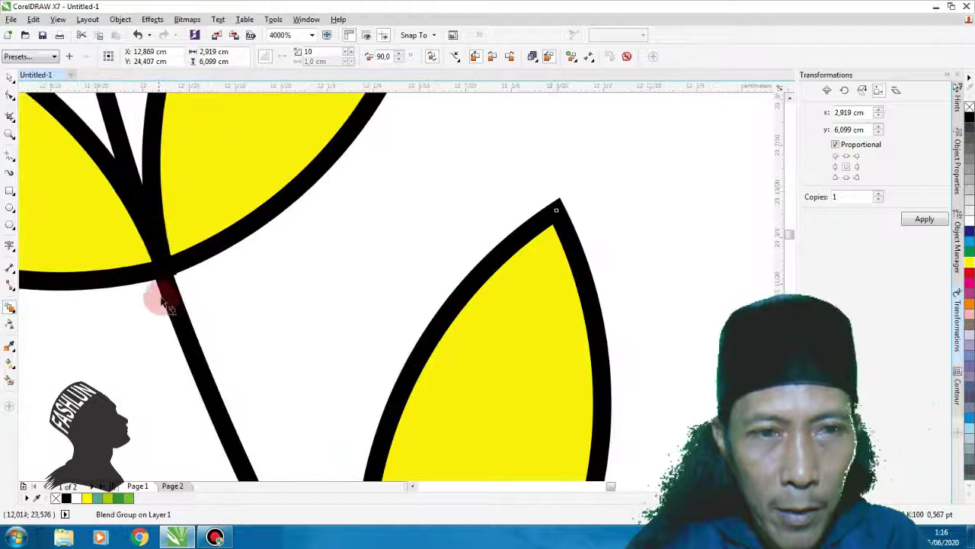
pyautogui.scroll(-4, 142, 200)
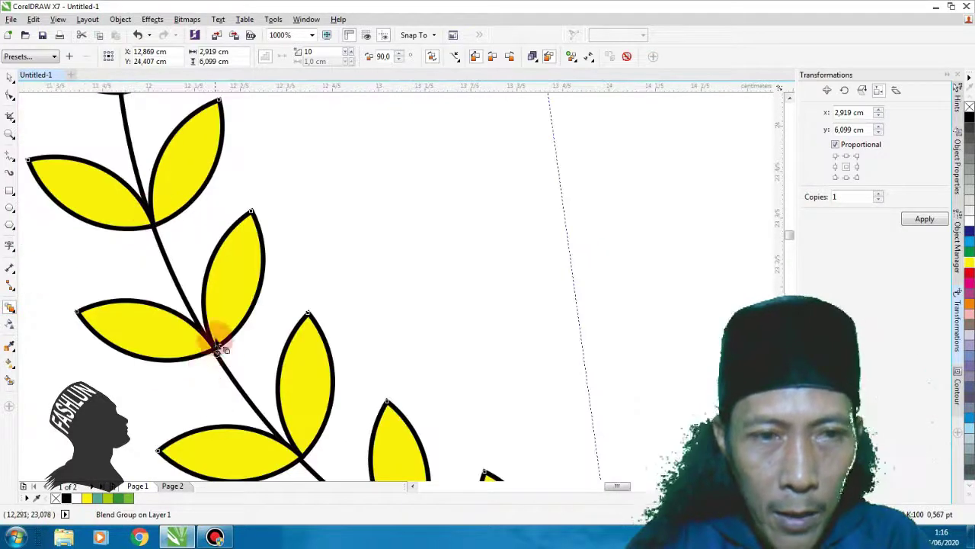
pyautogui.scroll(4, 219, 348)
pyautogui.scroll(-4, 163, 254)
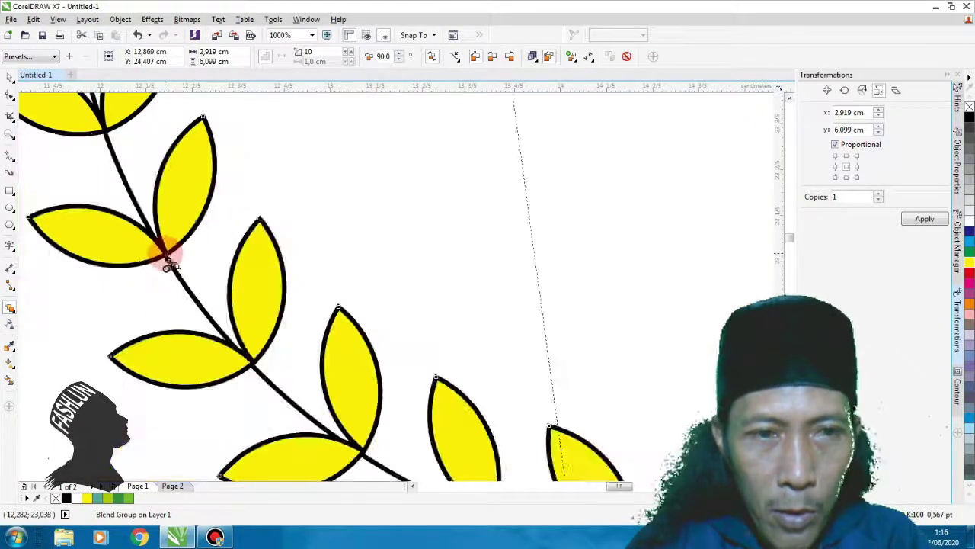
pyautogui.scroll(-2, 166, 258)
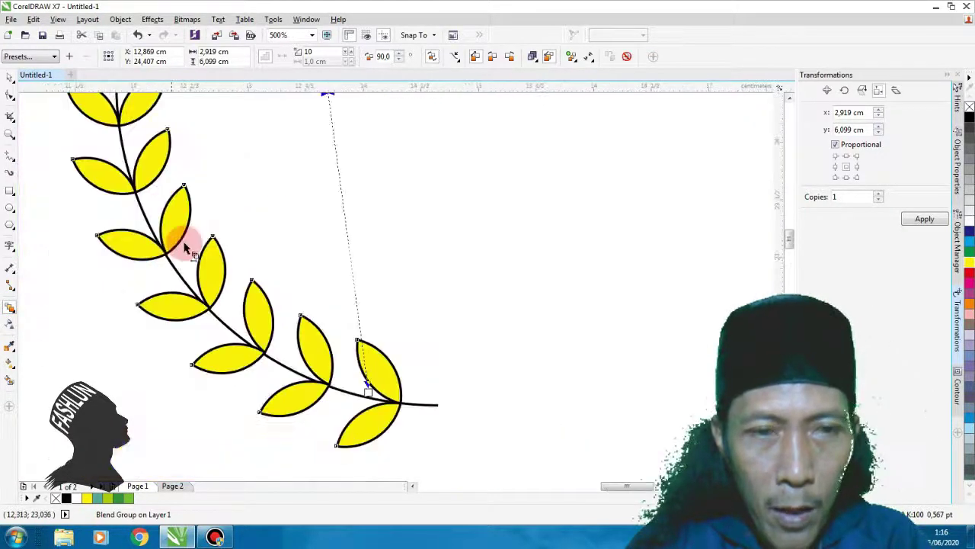
# - Set the leaf blend's direction angle to 91°
pyautogui.click(394, 59)
pyautogui.scroll(2, 327, 397)
pyautogui.scroll(-5, 342, 381)
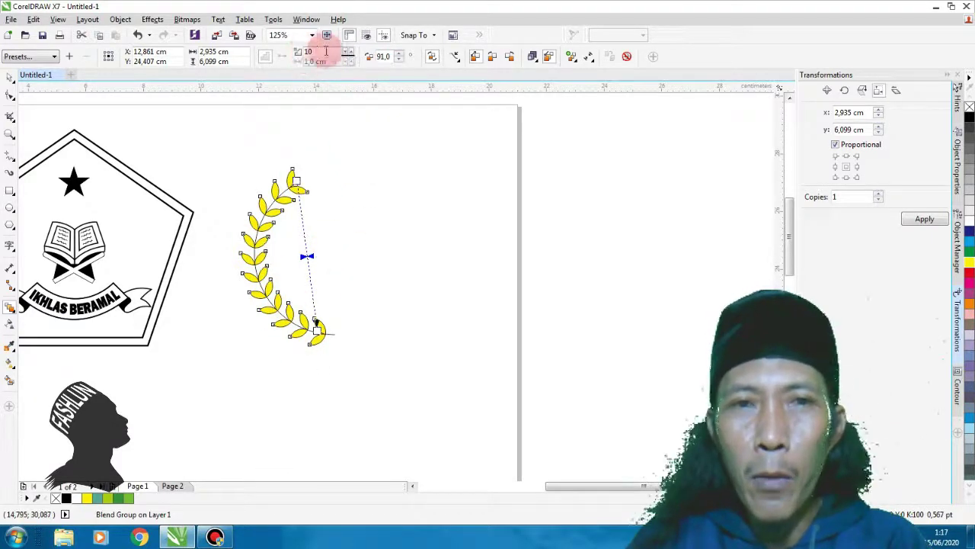
# - Raise the number of leaf blend steps to 20
pyautogui.click(351, 52)
pyautogui.click(350, 52)
pyautogui.click(350, 51)
pyautogui.click(351, 52)
pyautogui.click(351, 51)
pyautogui.click(350, 52)
pyautogui.click(351, 52)
pyautogui.click(350, 51)
pyautogui.click(350, 51)
pyautogui.click(351, 52)
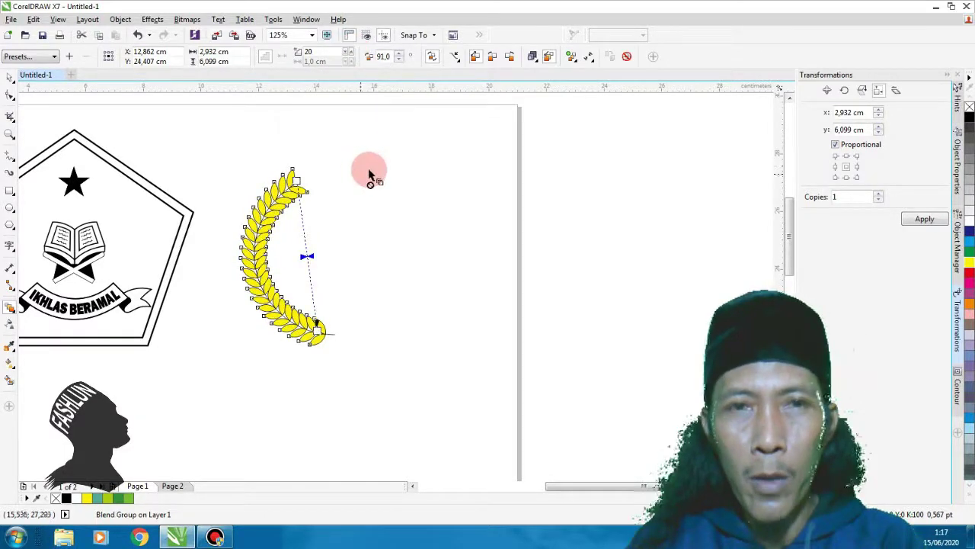
# - Set the number of leaf blend steps to 12 and deselect the blend
pyautogui.click(349, 58)
pyautogui.click(348, 58)
pyautogui.click(348, 58)
pyautogui.click(348, 58)
pyautogui.click(348, 58)
pyautogui.click(348, 58)
pyautogui.click(348, 58)
pyautogui.click(348, 58)
pyautogui.click(7, 74)
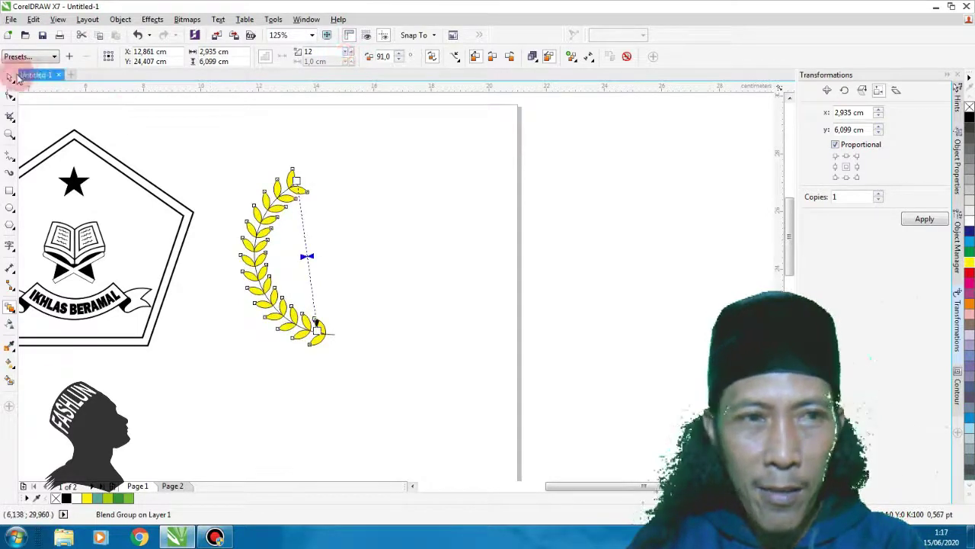
pyautogui.click(200, 138)
# - Place a copy of the top leaf pair beside the branch, ungroup it and delete the copy's lower leaf
pyautogui.scroll(2, 328, 194)
pyautogui.scroll(2, 279, 176)
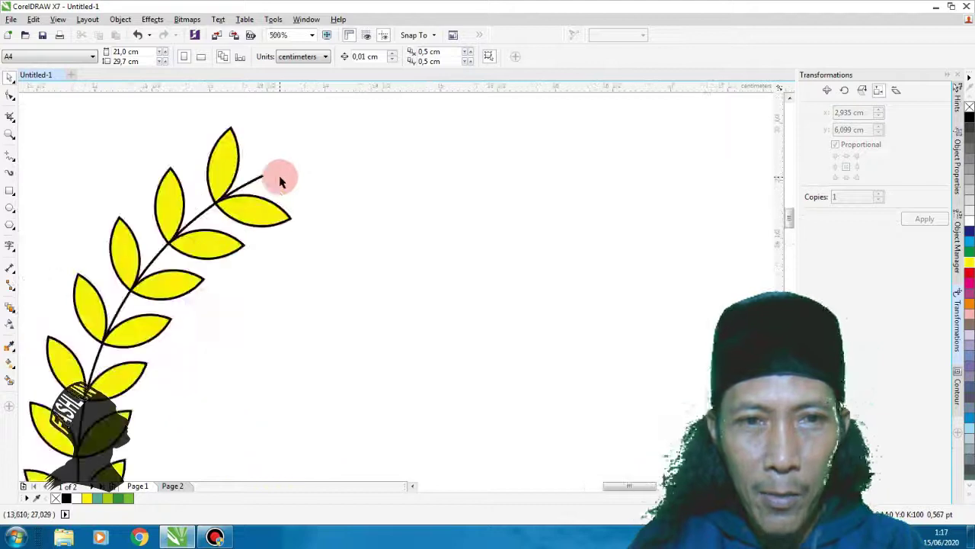
pyautogui.moveTo(273, 206); pyautogui.dragTo(385, 191)
pyautogui.click(121, 19)
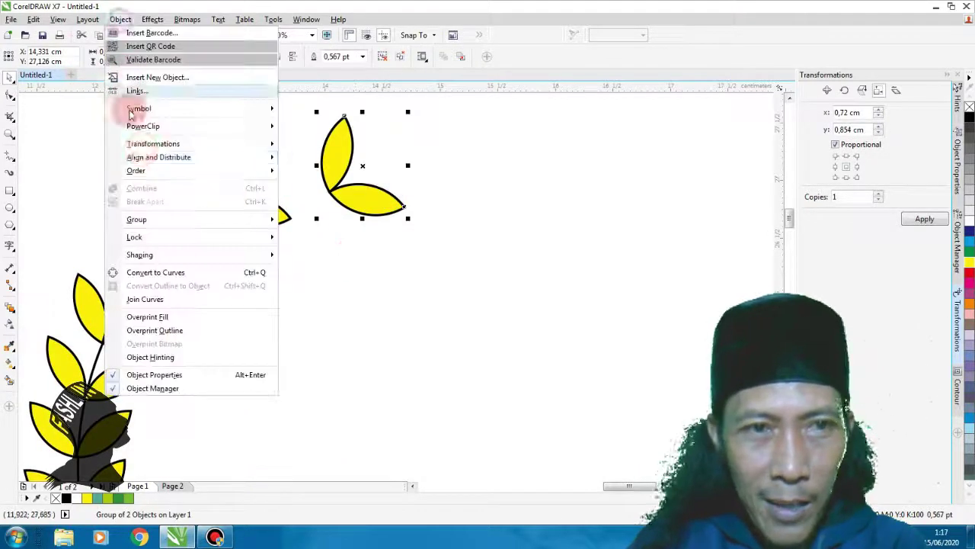
pyautogui.click(320, 231)
pyautogui.click(350, 287)
pyautogui.click(366, 221)
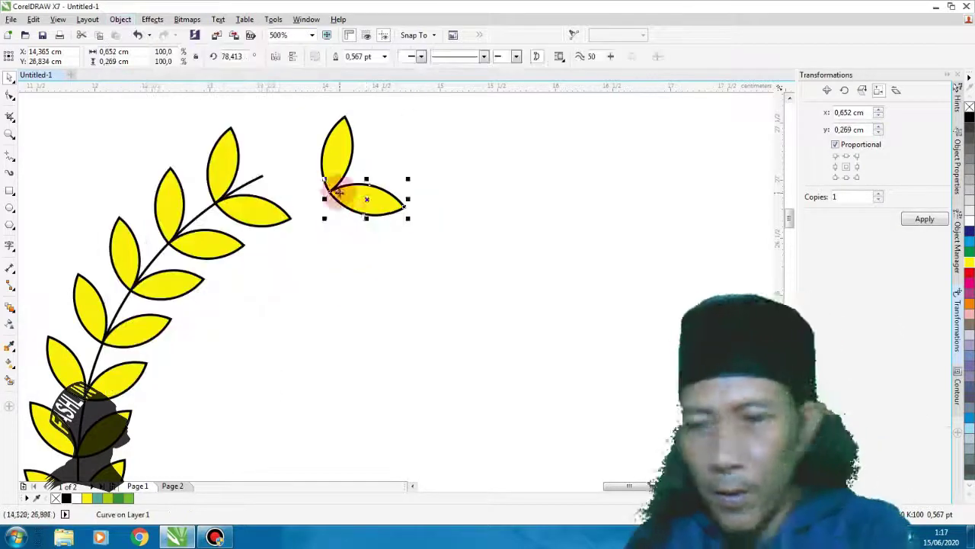
pyautogui.press('Delete')
# - Rotate the remaining single leaf to about 290.8° and place it on the arc's upper tip
pyautogui.click(352, 152)
pyautogui.click(352, 152)
pyautogui.moveTo(364, 115); pyautogui.dragTo(298, 175)
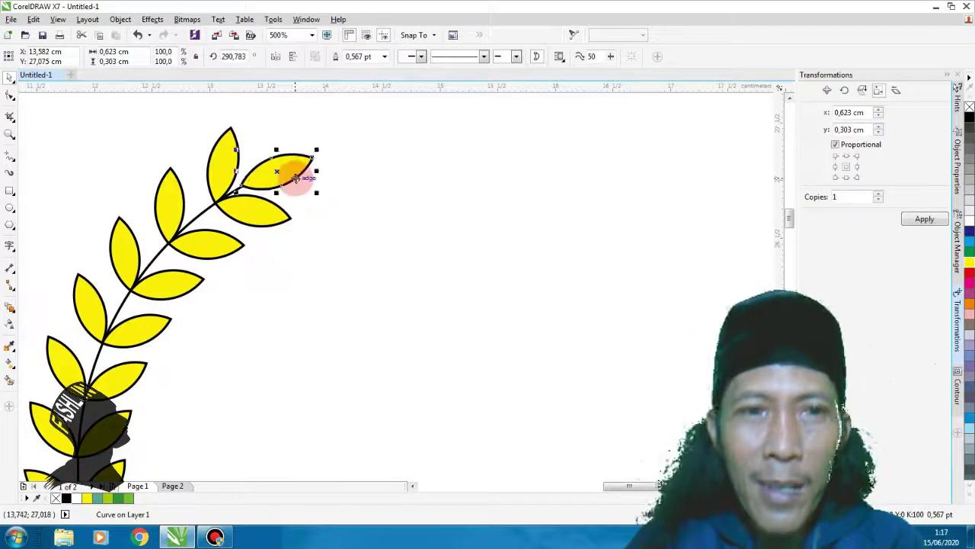
pyautogui.scroll(-2, 305, 170)
pyautogui.click(196, 159)
pyautogui.scroll(-2, 292, 343)
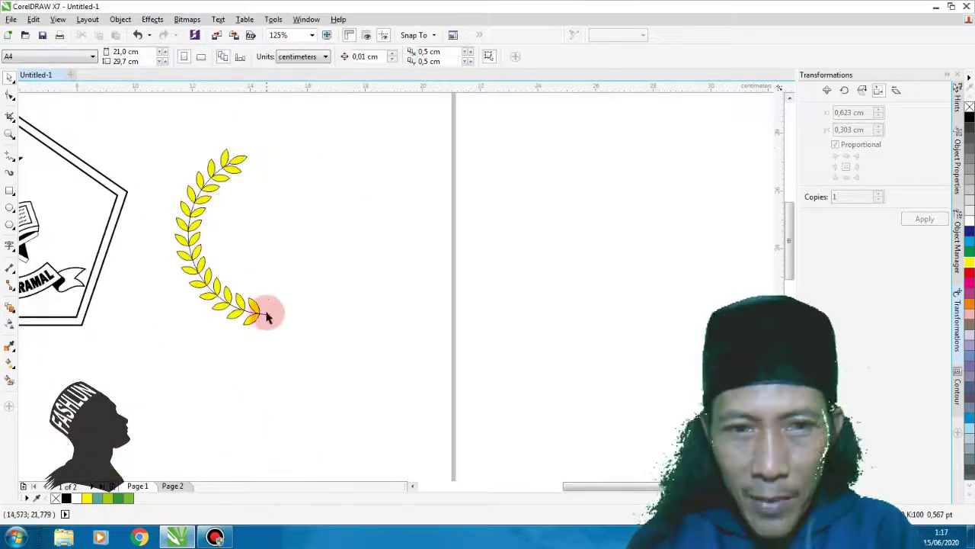
# - Duplicate the arc, mirror the copy horizontally and place it opposite the leaf branch
pyautogui.scroll(2, 267, 318)
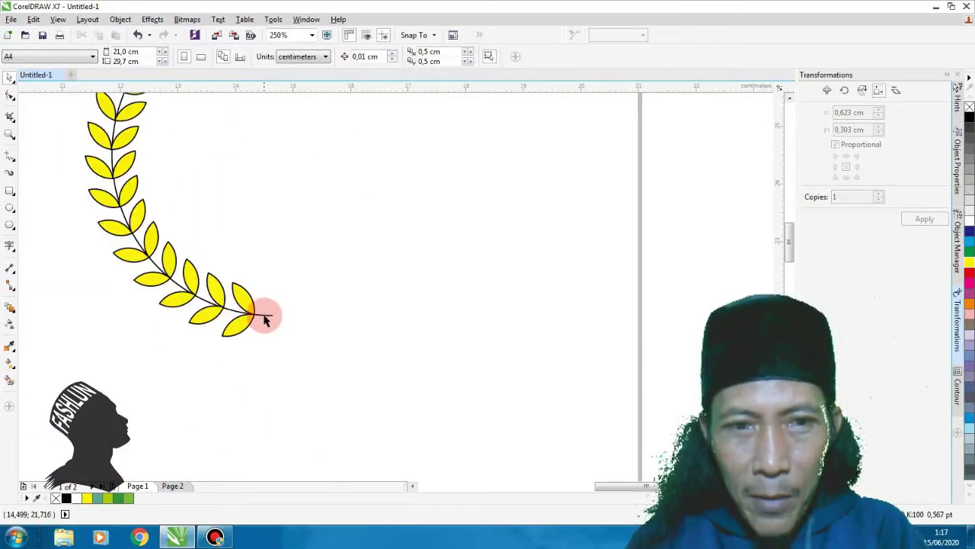
pyautogui.moveTo(266, 319); pyautogui.dragTo(316, 327)
pyautogui.click(275, 55)
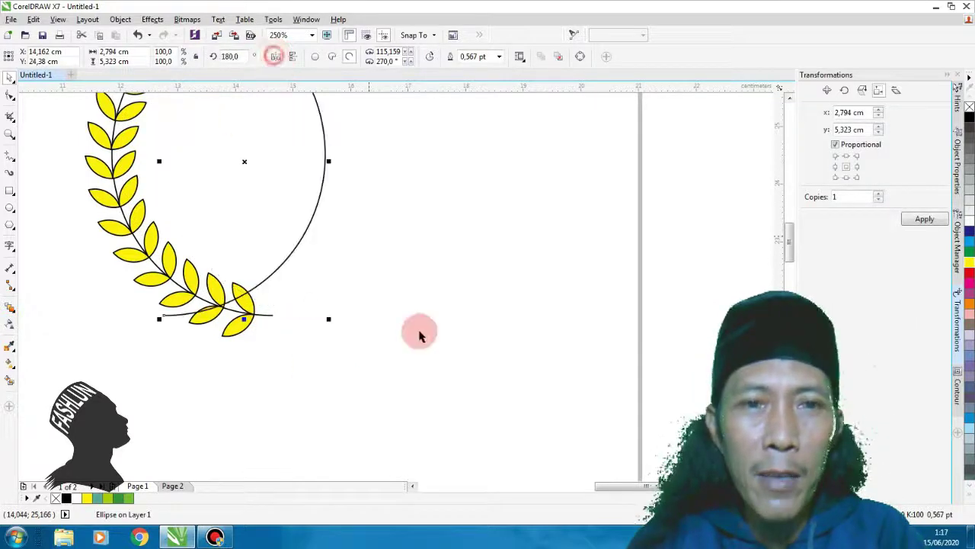
pyautogui.moveTo(320, 203); pyautogui.dragTo(438, 206)
pyautogui.scroll(-2, 298, 287)
pyautogui.click(430, 235)
# - Draw a circle of about 0.847 cm outside the mirrored arc and place an overlapping copy to its right
pyautogui.scroll(2, 372, 167)
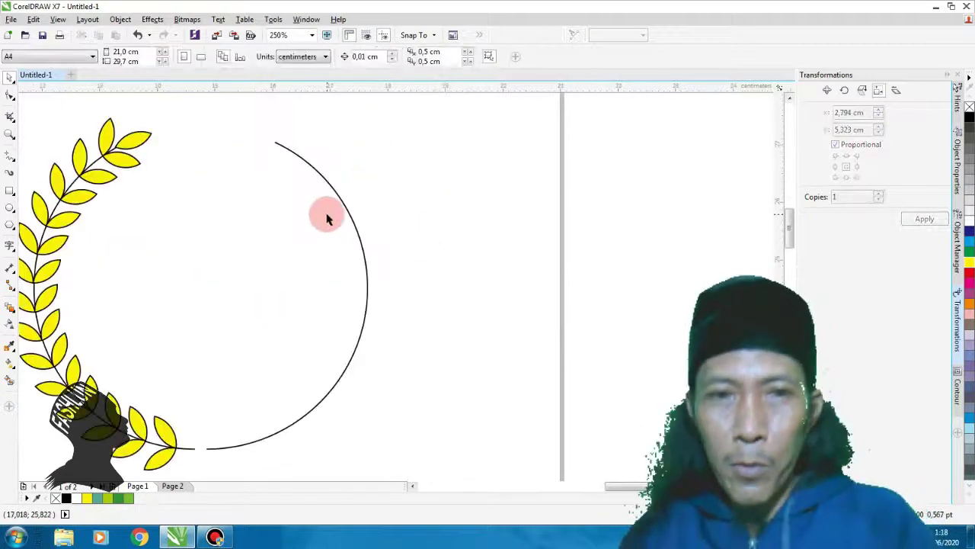
pyautogui.click(10, 207)
pyautogui.scroll(2, 448, 164)
pyautogui.moveTo(320, 148); pyautogui.dragTo(419, 250)
pyautogui.moveTo(393, 210); pyautogui.dragTo(466, 213)
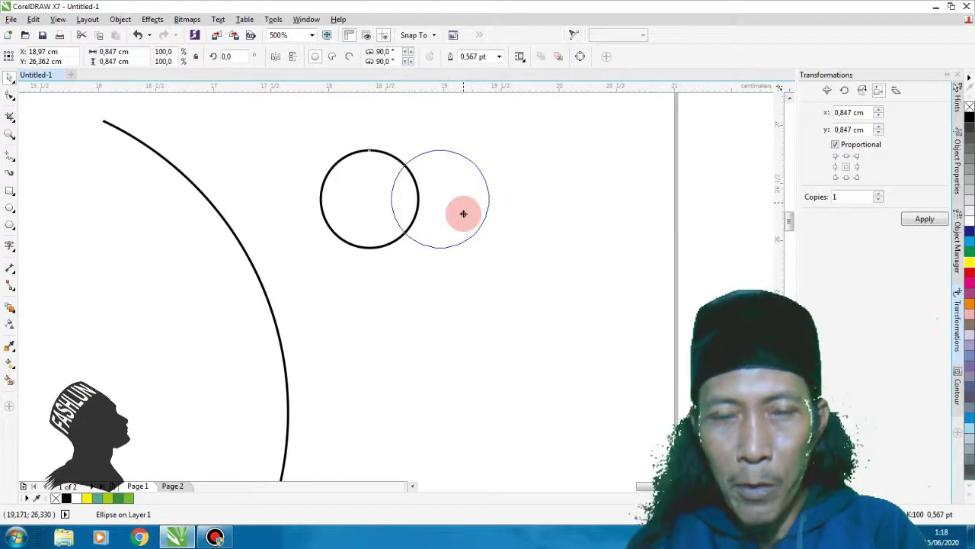
pyautogui.moveTo(463, 214); pyautogui.dragTo(463, 214)
pyautogui.click(442, 251)
pyautogui.scroll(-2, 419, 284)
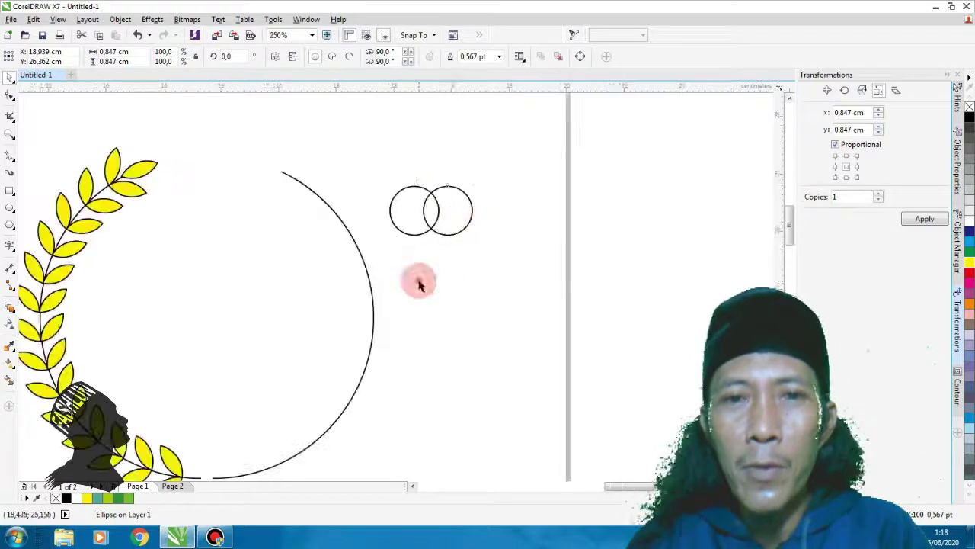
pyautogui.click(419, 284)
# - Add a third copy of the circle centred above the two overlapping circles
pyautogui.scroll(2, 429, 170)
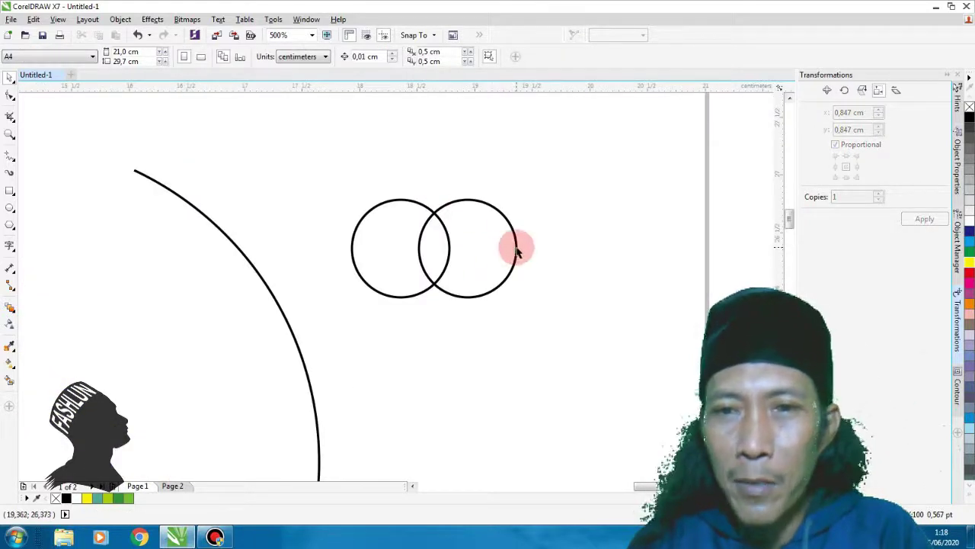
pyautogui.moveTo(517, 251); pyautogui.dragTo(481, 224)
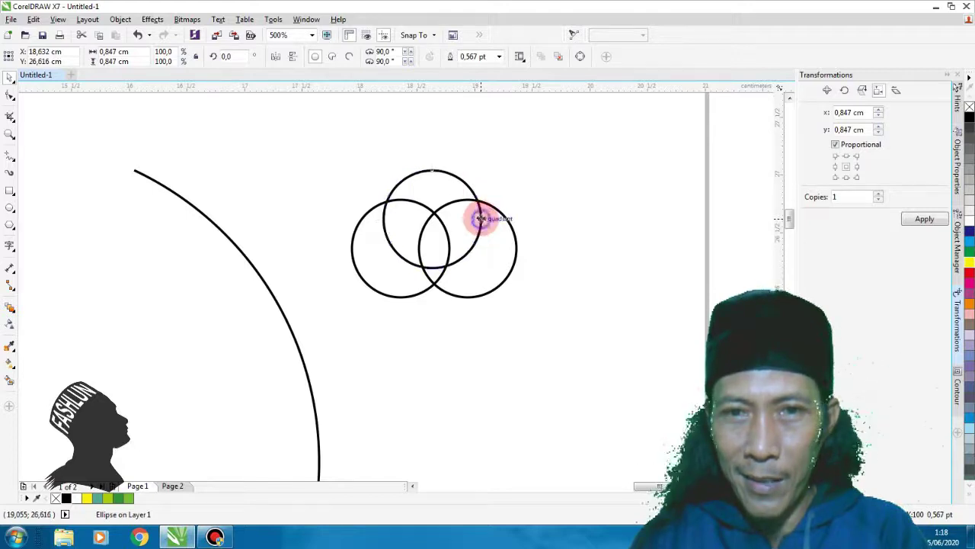
pyautogui.click(478, 359)
pyautogui.click(321, 159)
# - Weld the three overlapping circles into one cloud-shaped outline
pyautogui.moveTo(318, 141); pyautogui.dragTo(564, 351)
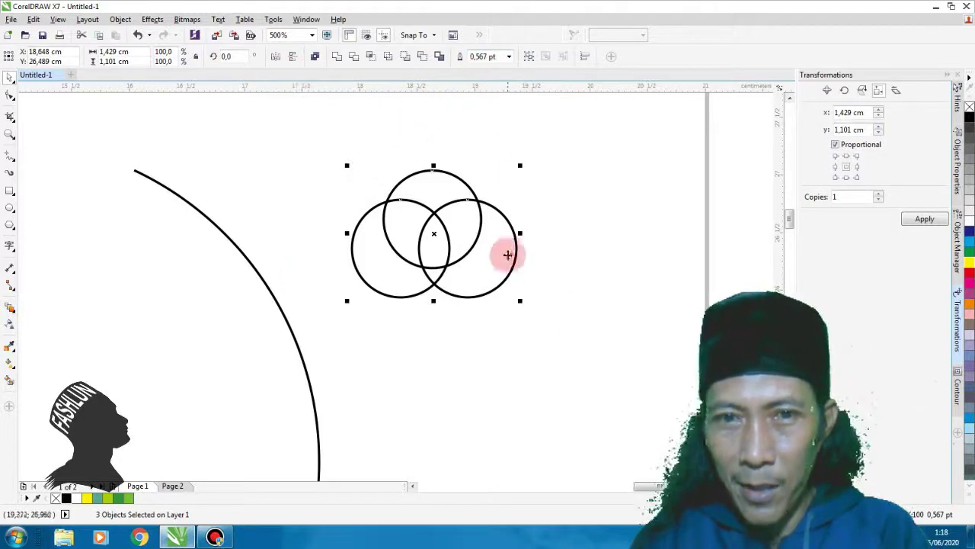
pyautogui.click(338, 57)
pyautogui.scroll(-2, 427, 222)
pyautogui.click(471, 335)
pyautogui.scroll(2, 438, 270)
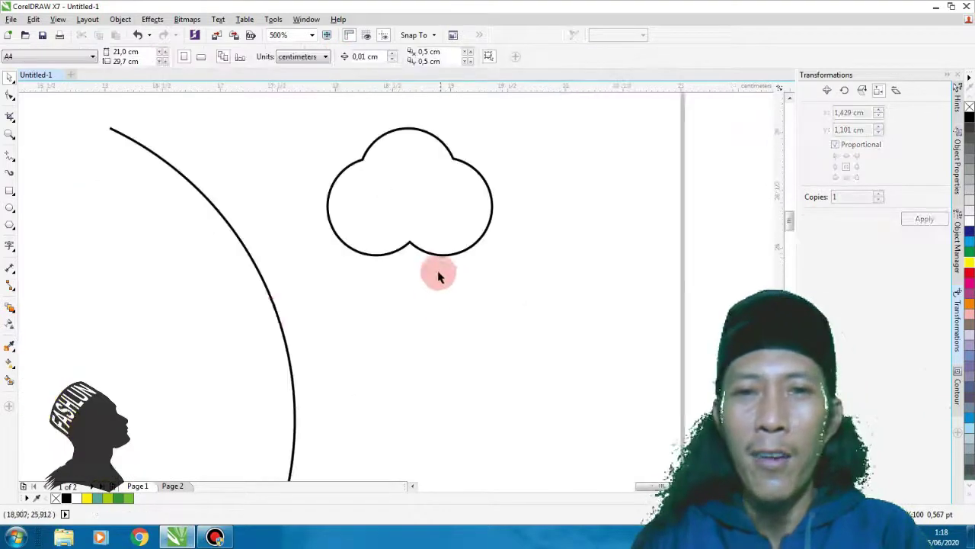
# - Draw a square of about 0.868 cm overlapping the lower part of the cloud shape and shift it slightly upward
pyautogui.click(9, 192)
pyautogui.moveTo(360, 215); pyautogui.dragTo(416, 314)
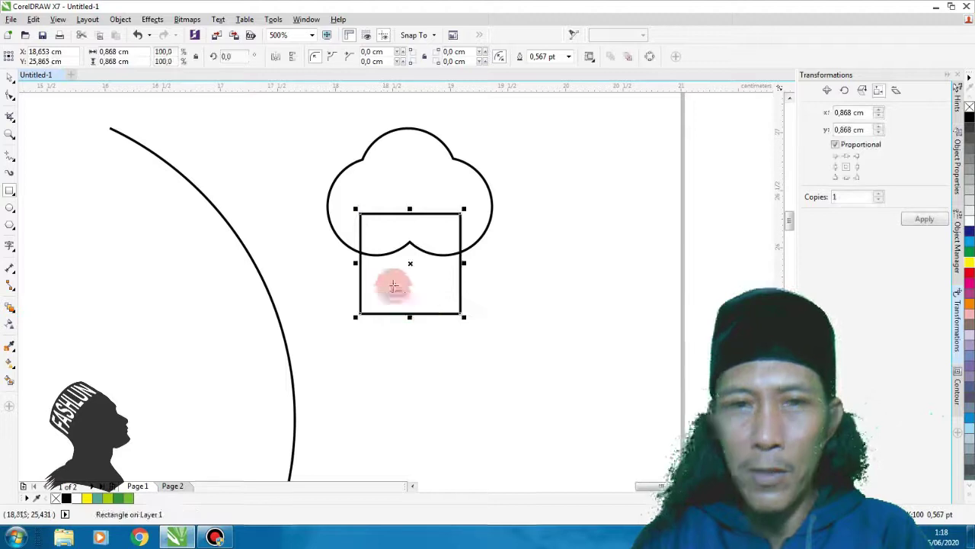
pyautogui.click(11, 79)
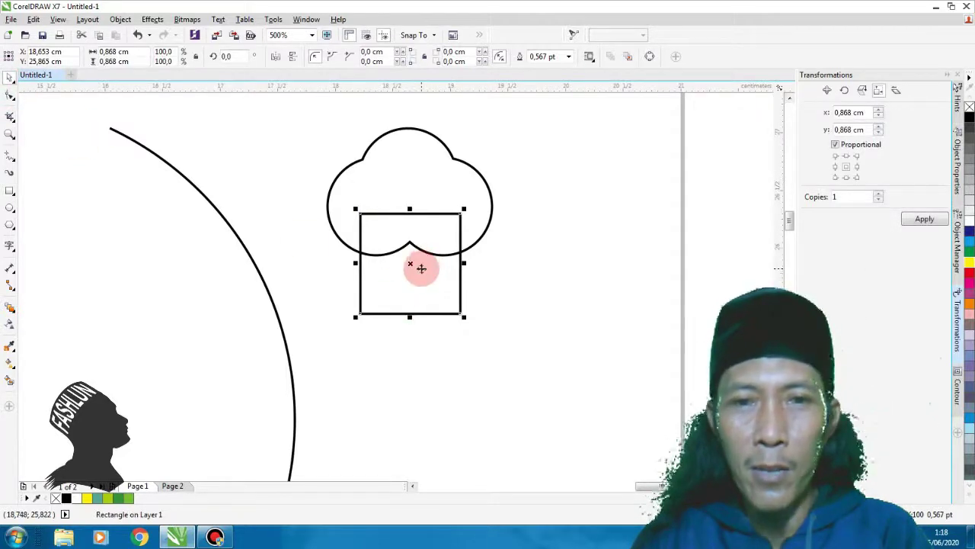
pyautogui.scroll(2, 422, 267)
pyautogui.moveTo(422, 267); pyautogui.dragTo(425, 249)
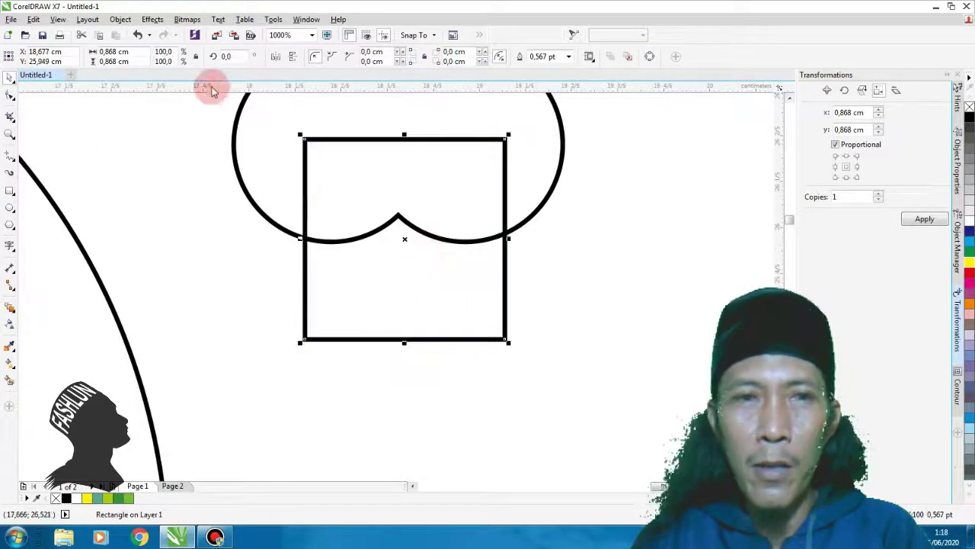
# - Rotate the square to 45° and centre the resulting diamond under the cloud shape's bottom notch
pyautogui.write('45')
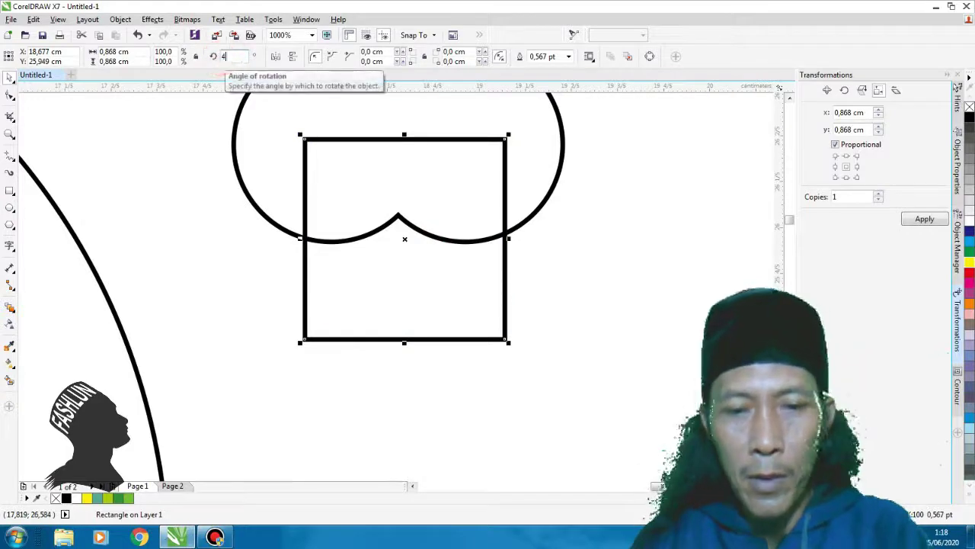
pyautogui.press('Return')
pyautogui.scroll(-2, 358, 222)
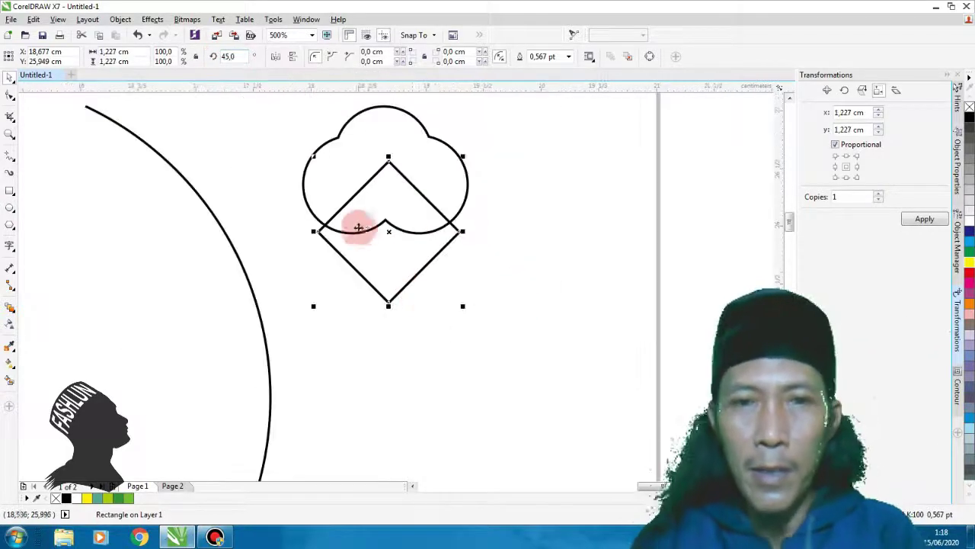
pyautogui.scroll(2, 372, 236)
pyautogui.moveTo(381, 305); pyautogui.dragTo(374, 294)
pyautogui.scroll(-2, 377, 294)
pyautogui.click(508, 287)
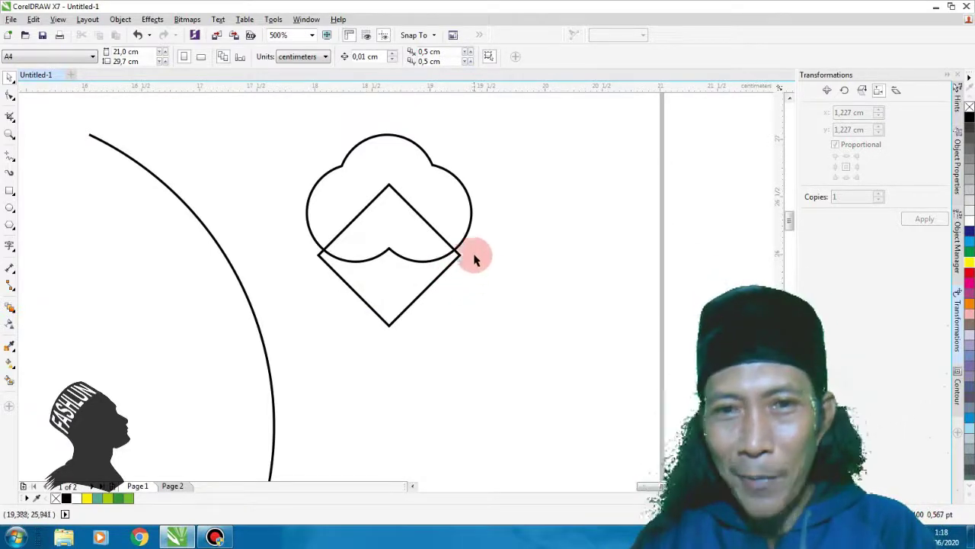
# - Fill the diamond with green and the cloud shape with white
pyautogui.click(424, 294)
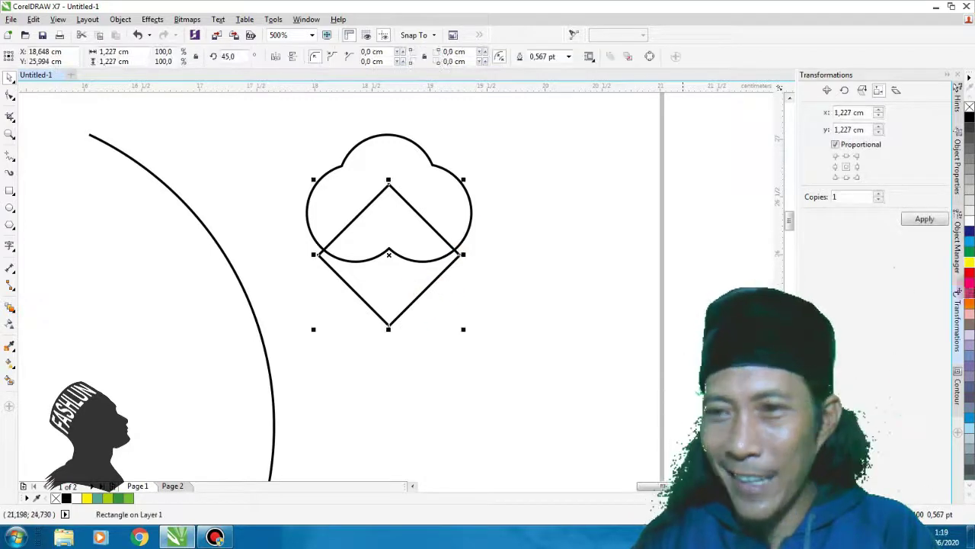
pyautogui.click(969, 252)
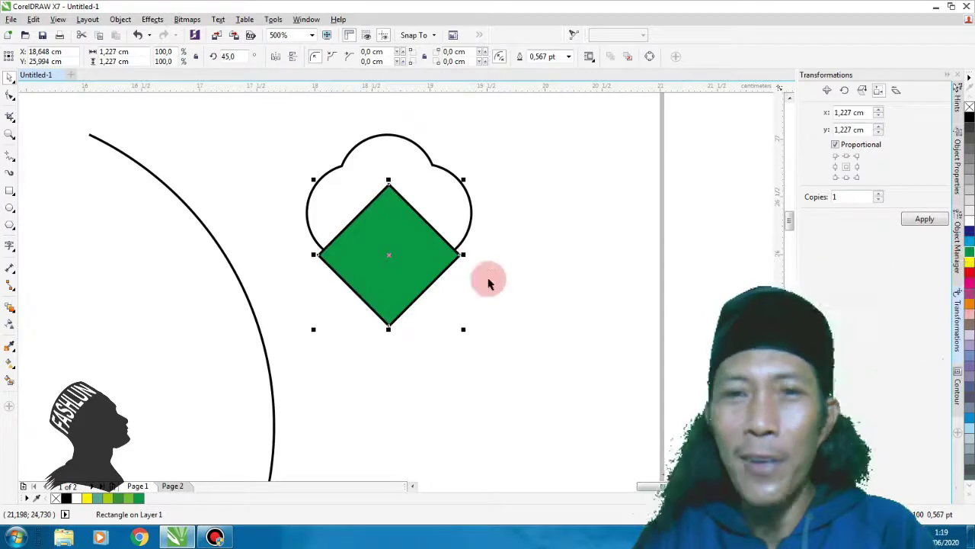
pyautogui.click(471, 207)
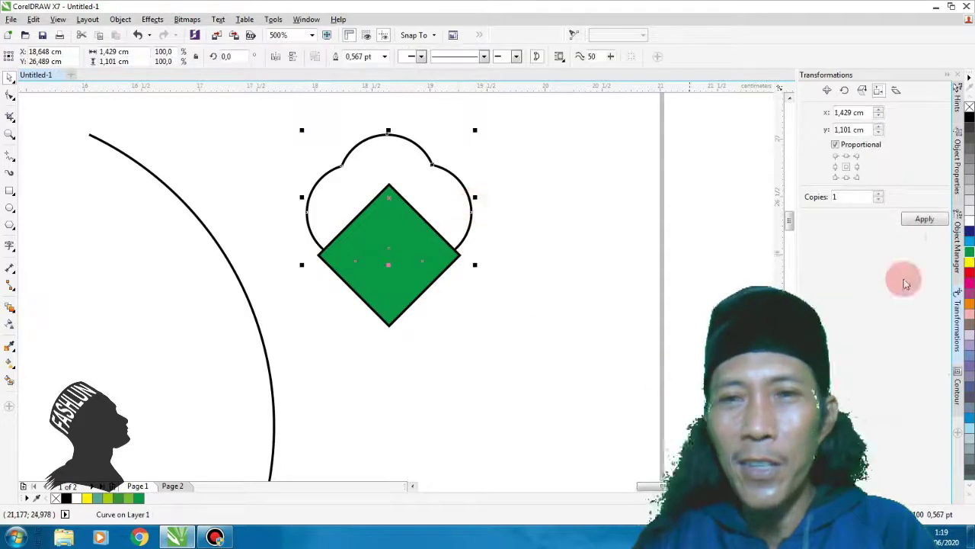
# - Bring the cloud shape to the front of the page, over the green diamond
pyautogui.rightClick(443, 177)
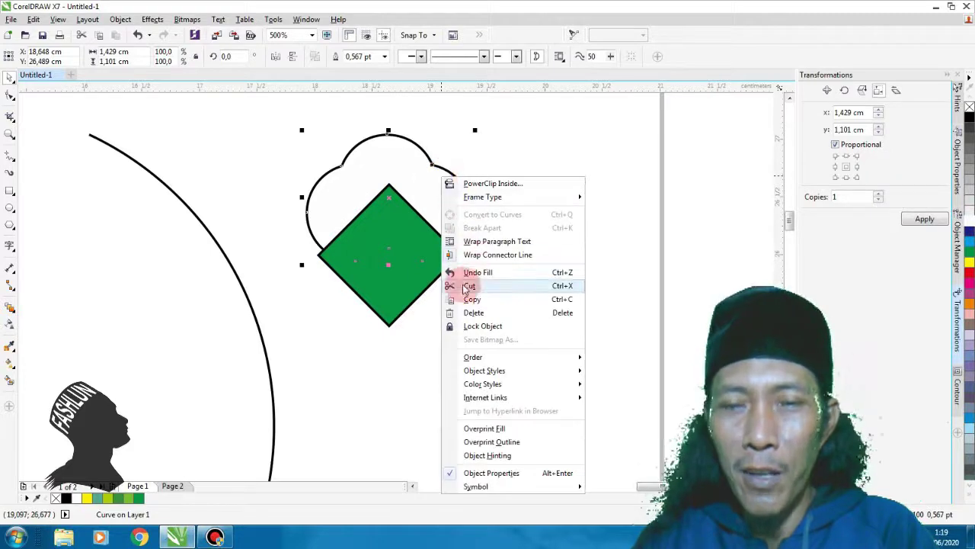
pyautogui.moveTo(523, 355)
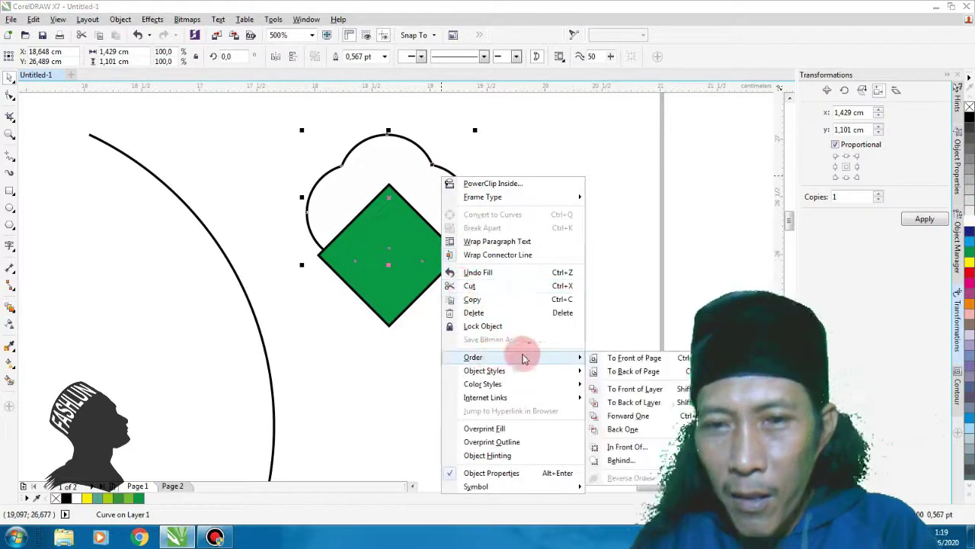
pyautogui.click(633, 359)
pyautogui.click(540, 266)
# - Group the cloud shape and the green diamond into one cotton motif
pyautogui.scroll(-4, 526, 259)
pyautogui.moveTo(449, 212); pyautogui.dragTo(544, 309)
pyautogui.hotkey('ctrl', 'g')
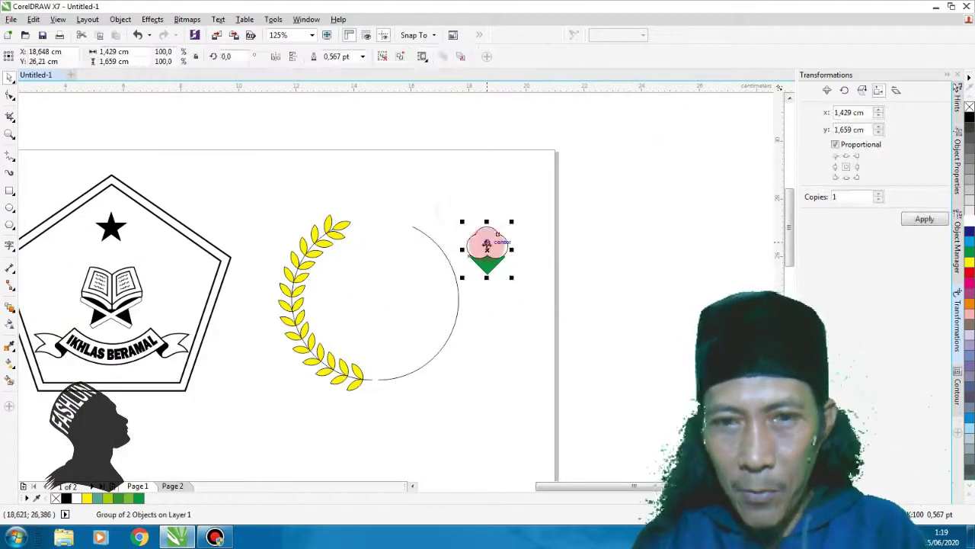
# - Move the cotton motif to the upper end of the bare arc and scale it down to about 50%
pyautogui.moveTo(486, 245); pyautogui.dragTo(412, 228)
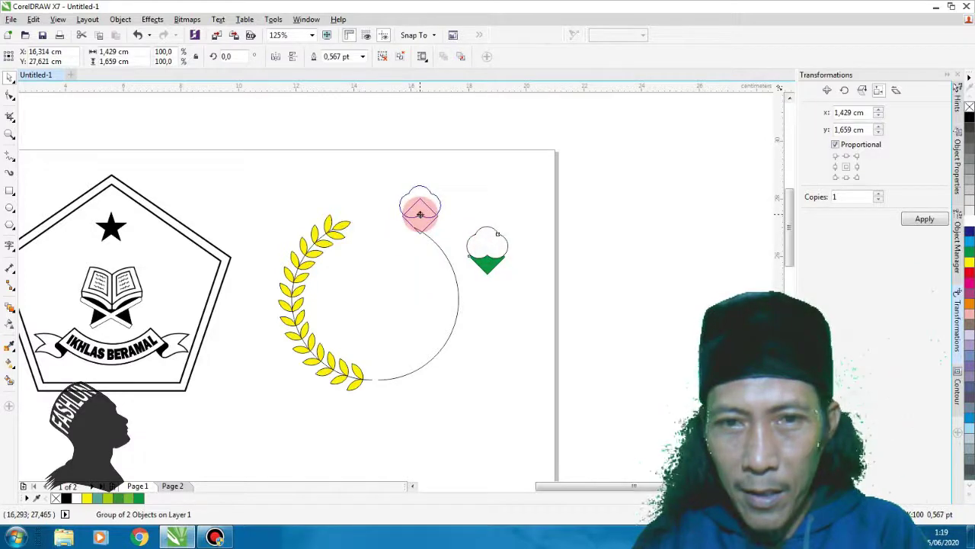
pyautogui.moveTo(443, 182); pyautogui.dragTo(441, 192)
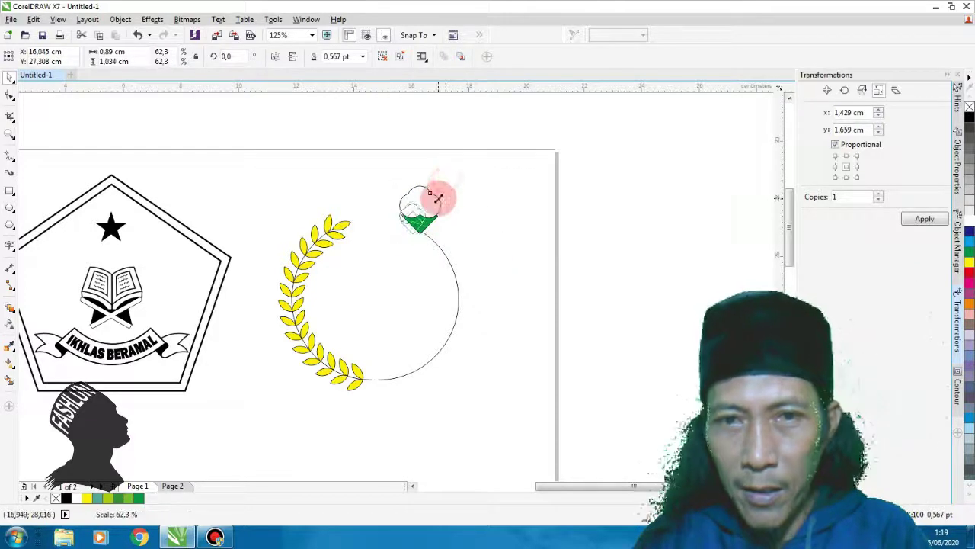
pyautogui.scroll(4, 441, 192)
pyautogui.moveTo(441, 142); pyautogui.dragTo(424, 219)
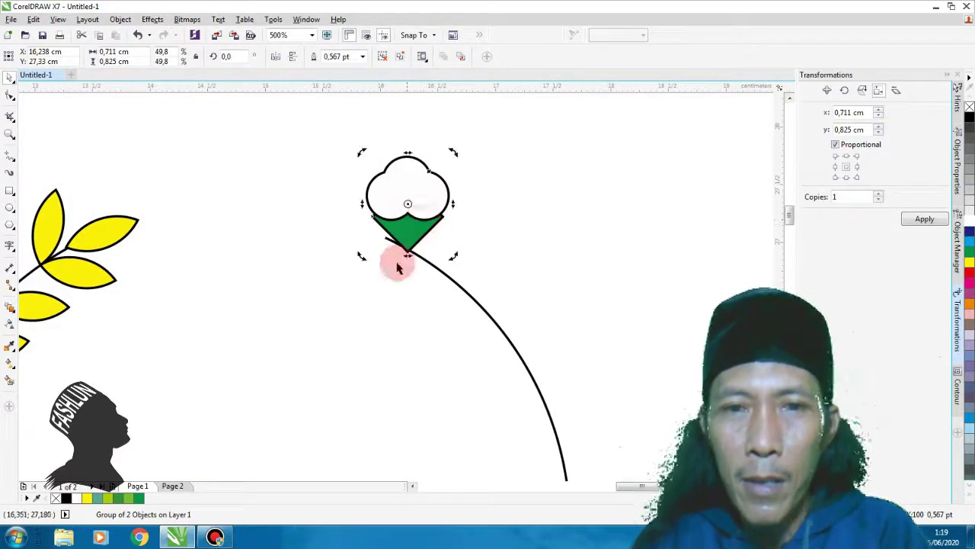
# - Rotate the motif about 65° around its green tip so it lines up with the arc's upper end
pyautogui.scroll(2, 408, 245)
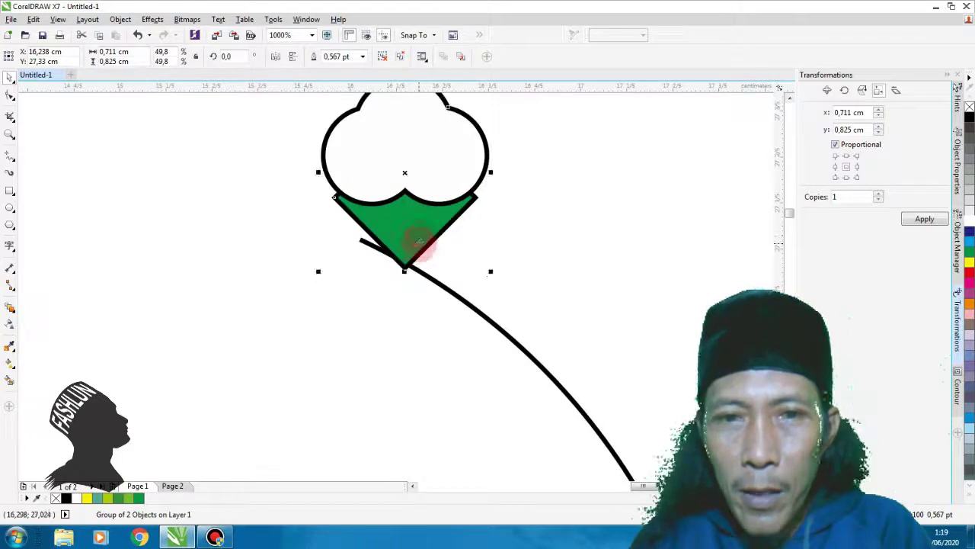
pyautogui.scroll(2, 418, 241)
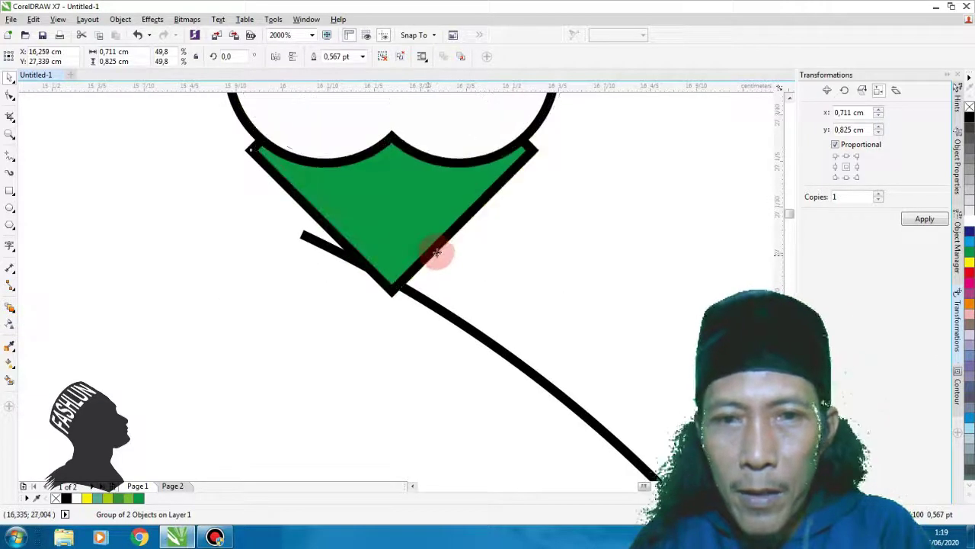
pyautogui.scroll(-1, 436, 252)
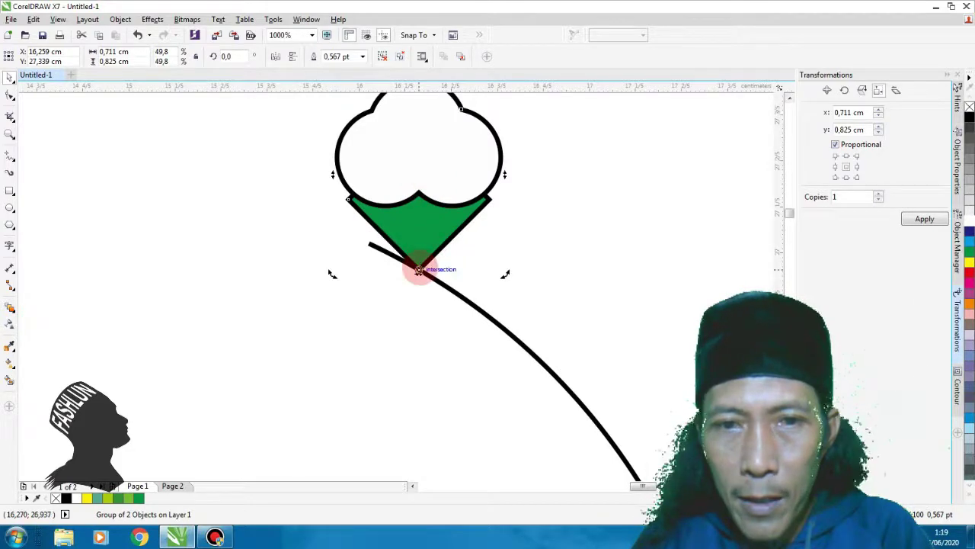
pyautogui.moveTo(334, 272); pyautogui.dragTo(351, 439)
pyautogui.scroll(-2, 385, 244)
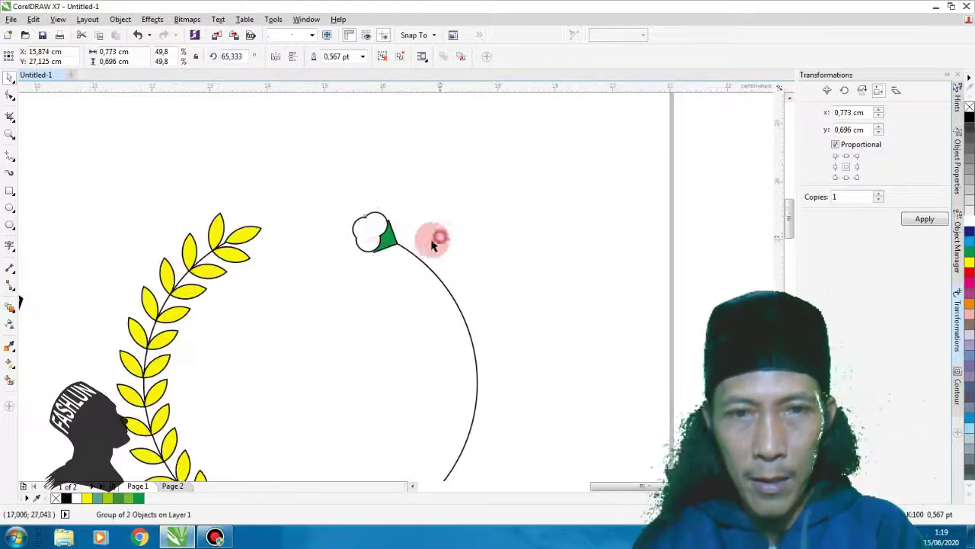
# - Shrink the motif to about 0.58 × 0.53 cm and set its green tip on the arc's upper end
pyautogui.scroll(2, 376, 225)
pyautogui.moveTo(284, 135); pyautogui.dragTo(307, 157)
pyautogui.click(486, 215)
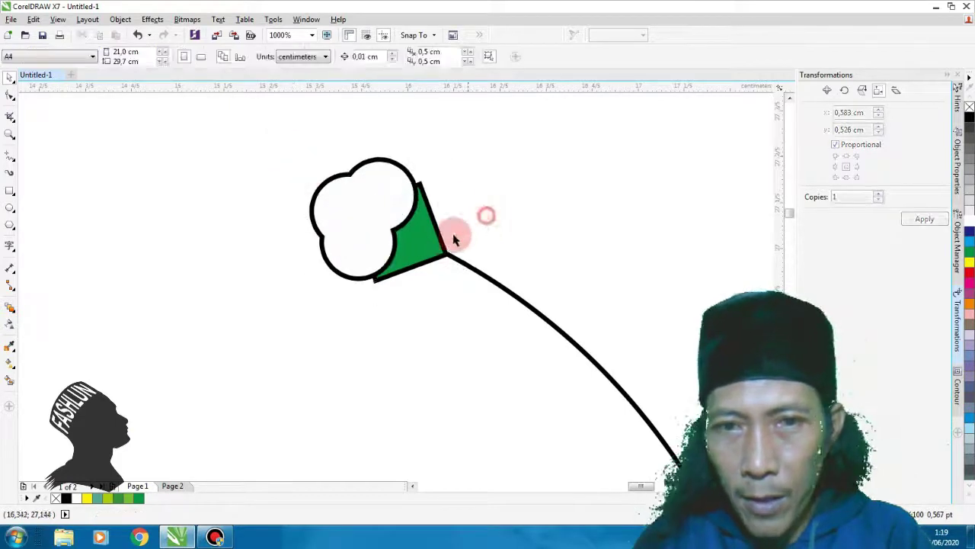
pyautogui.moveTo(436, 226); pyautogui.dragTo(444, 221)
pyautogui.scroll(-6, 473, 209)
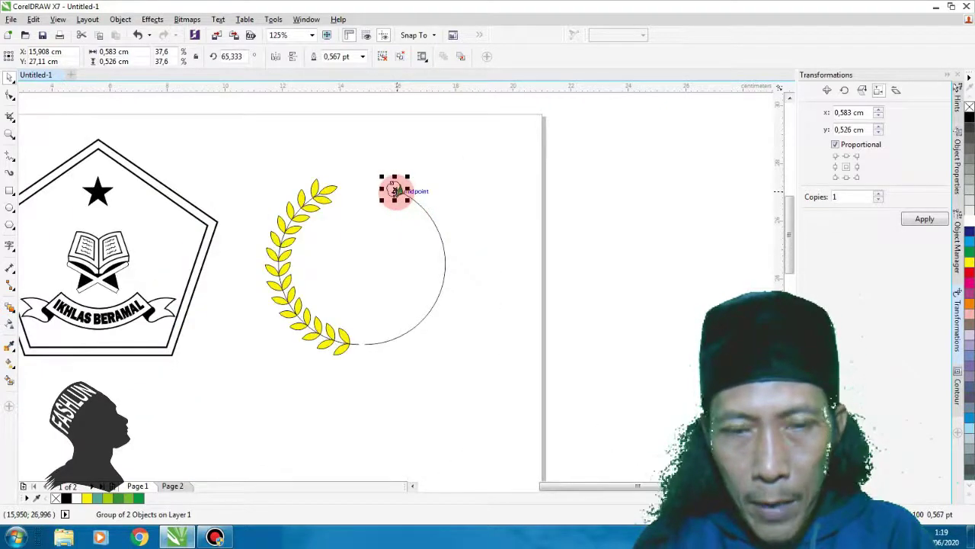
# - Place a copy of the cotton motif near the arc's lower end and rotate it to follow the curve
pyautogui.keyDown('ctrl'); pyautogui.click(395, 191); pyautogui.keyUp('ctrl')
pyautogui.moveTo(393, 191); pyautogui.dragTo(401, 342)
pyautogui.scroll(3, 381, 327)
pyautogui.click(427, 313)
pyautogui.scroll(2, 434, 304)
pyautogui.moveTo(444, 257); pyautogui.dragTo(458, 305)
pyautogui.scroll(-4, 461, 309)
pyautogui.click(406, 412)
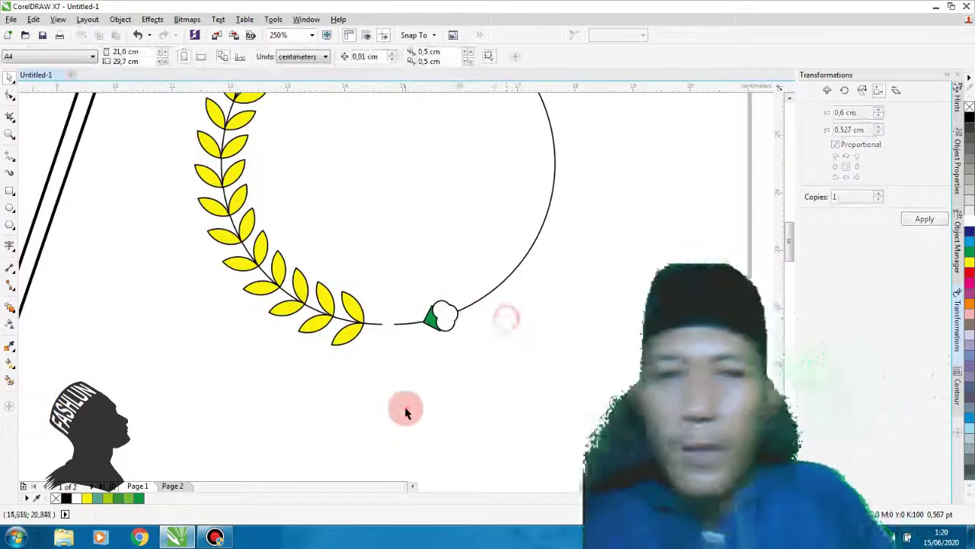
pyautogui.scroll(-2, 405, 411)
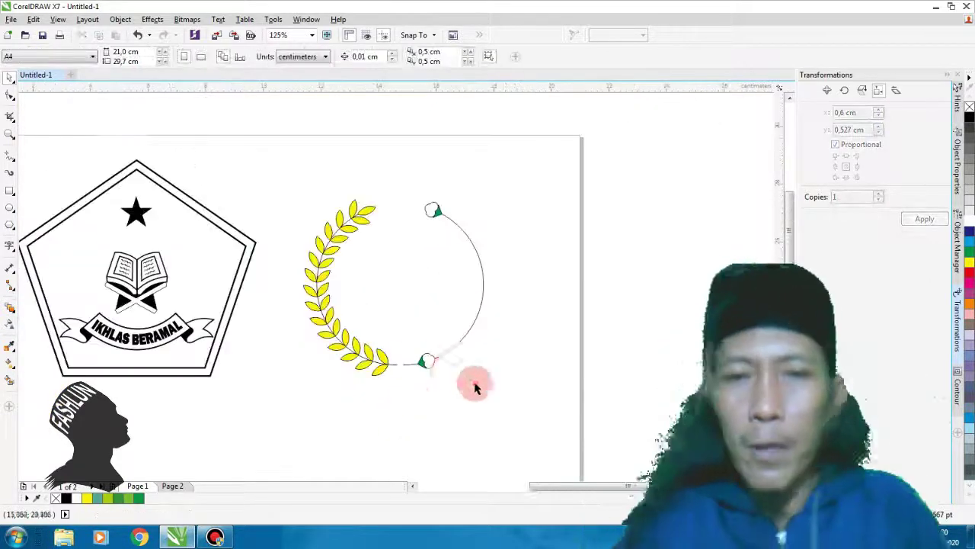
# - Blend the lower cotton motif into the upper one with 20 steps
pyautogui.click(10, 307)
pyautogui.click(48, 337)
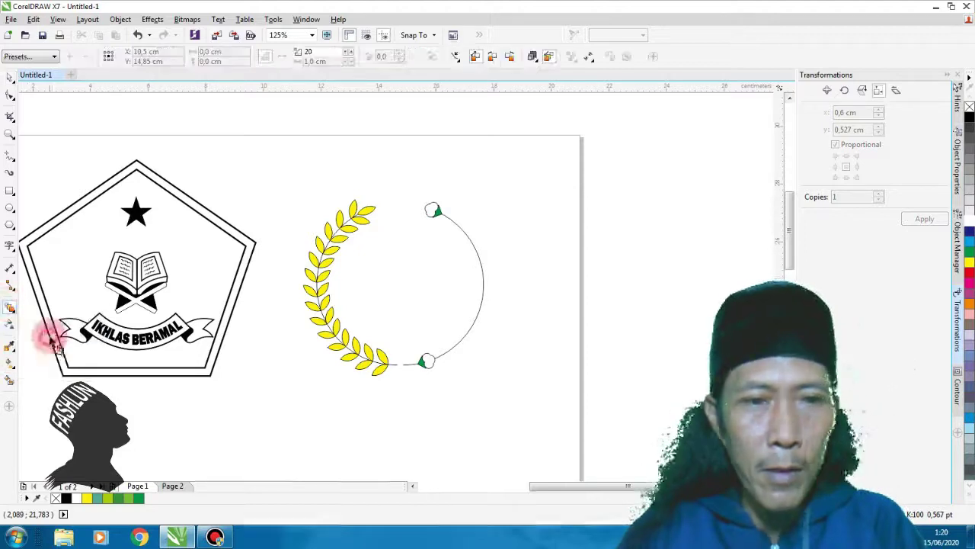
pyautogui.moveTo(427, 366); pyautogui.dragTo(433, 212)
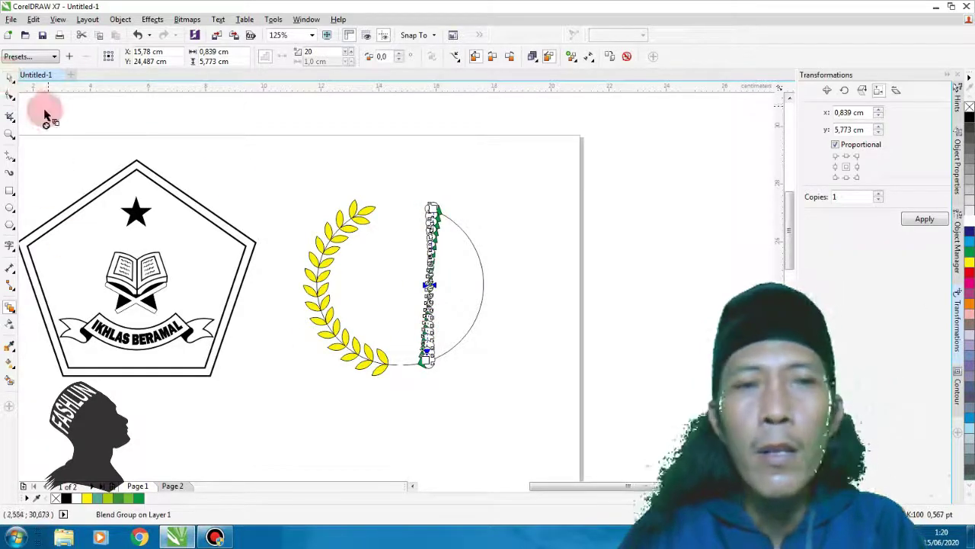
pyautogui.scroll(2, 448, 280)
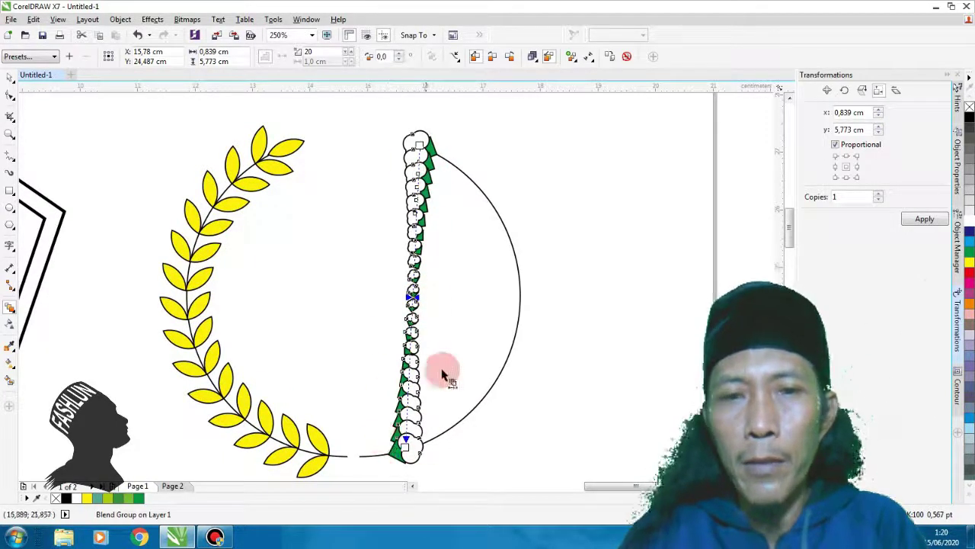
# - Apply the Loop Blend preset to the motifs and set the blend direction to -90°
pyautogui.click(53, 57)
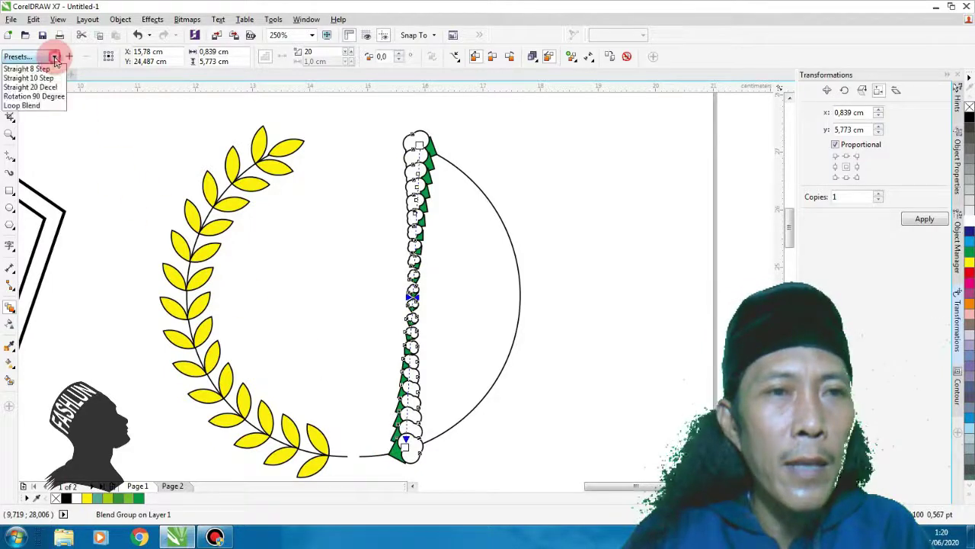
pyautogui.click(45, 106)
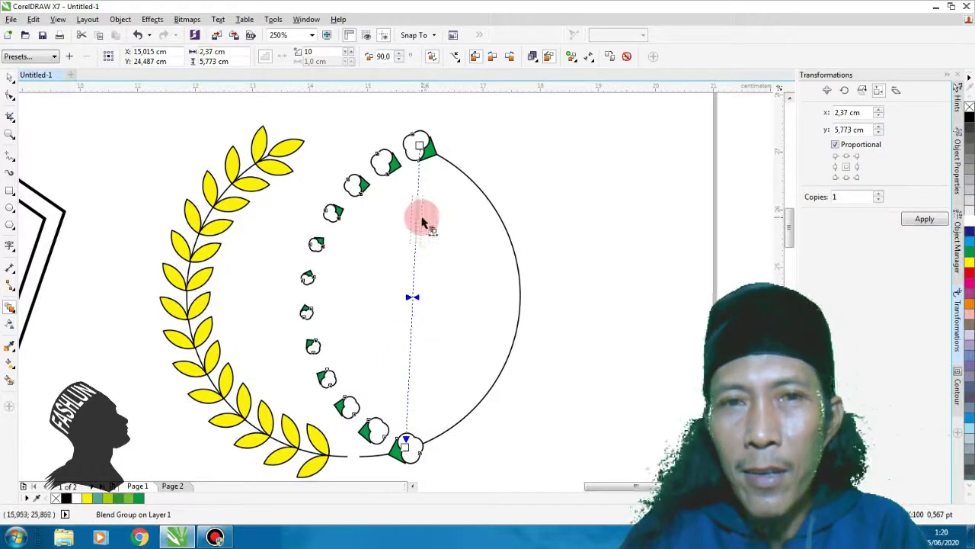
pyautogui.moveTo(399, 55)
pyautogui.mouseDown()
pyautogui.moveTo(401, 65)
pyautogui.moveTo(394, 54)
pyautogui.mouseUp()
pyautogui.scroll(-5, 480, 256)
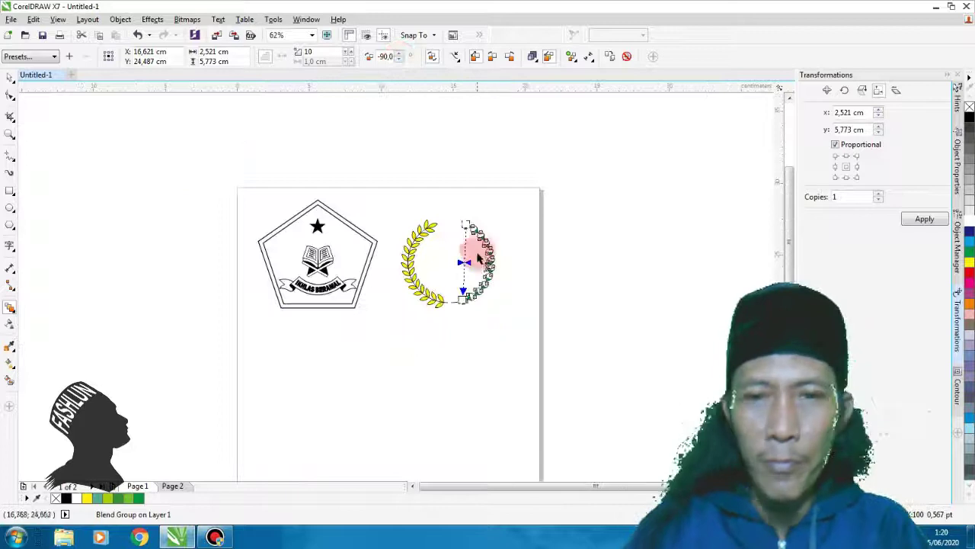
pyautogui.scroll(2, 478, 259)
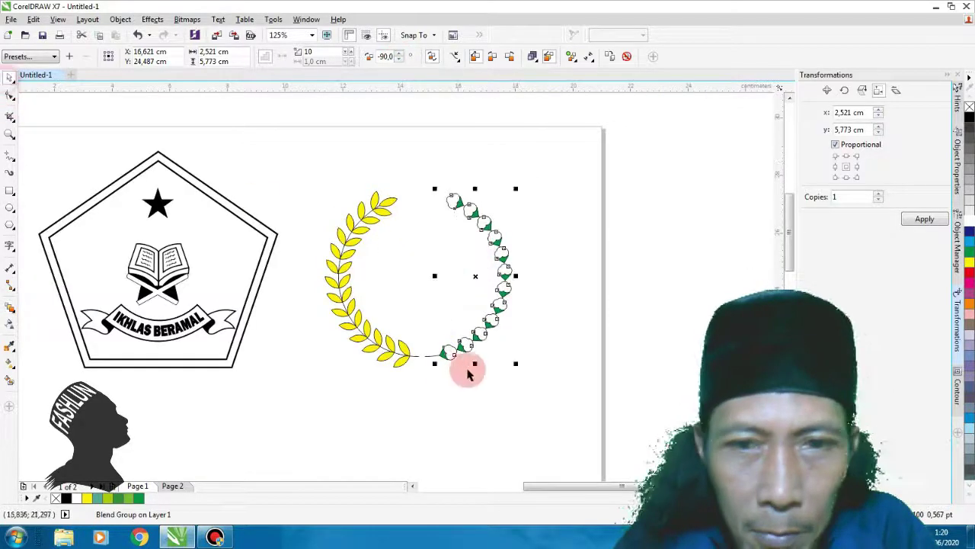
pyautogui.click(483, 407)
pyautogui.scroll(2, 457, 276)
# - Set the number of blend steps between the two cotton motifs to 11
pyautogui.click(539, 253)
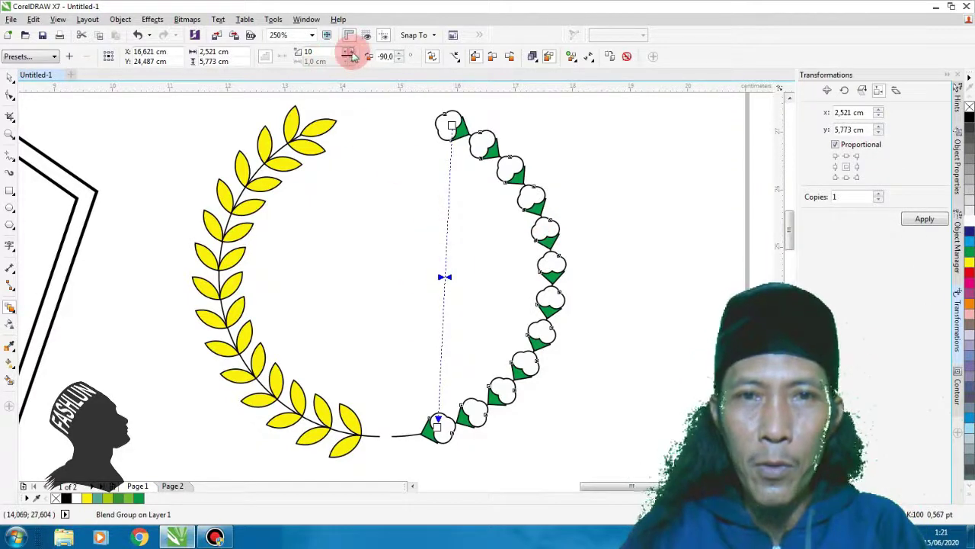
pyautogui.click(351, 54)
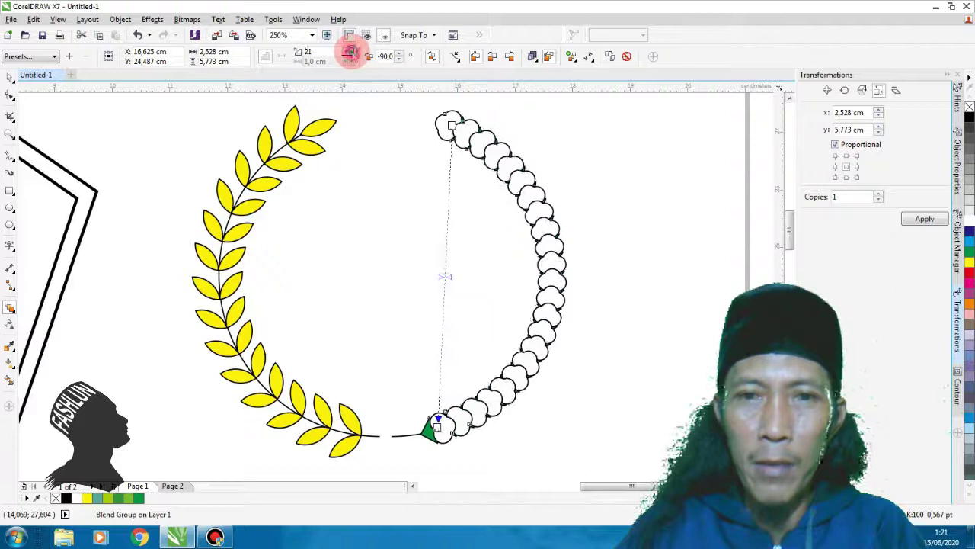
pyautogui.click(347, 58)
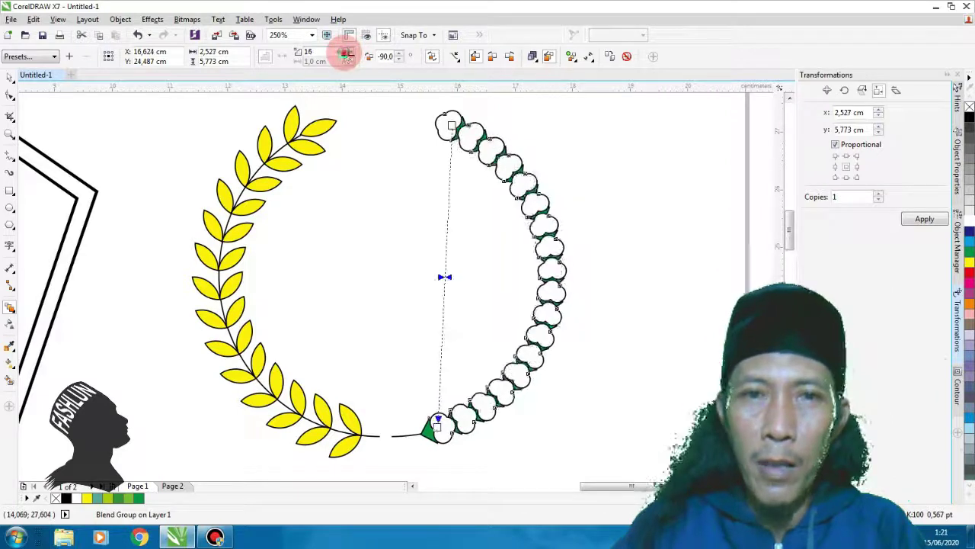
pyautogui.click(348, 59)
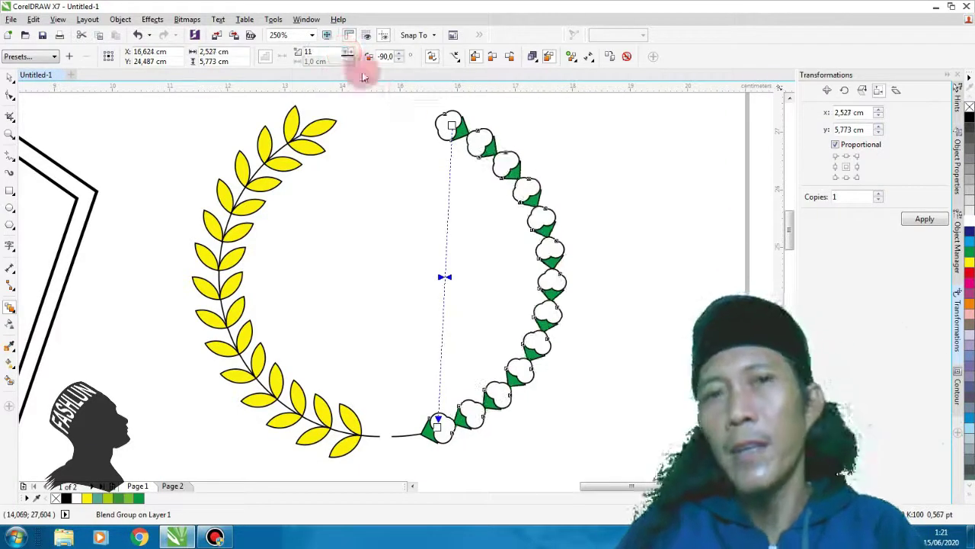
# - Try other blend directions such as -75°, -85° and -80°, and return the direction to -90°
pyautogui.click(402, 59)
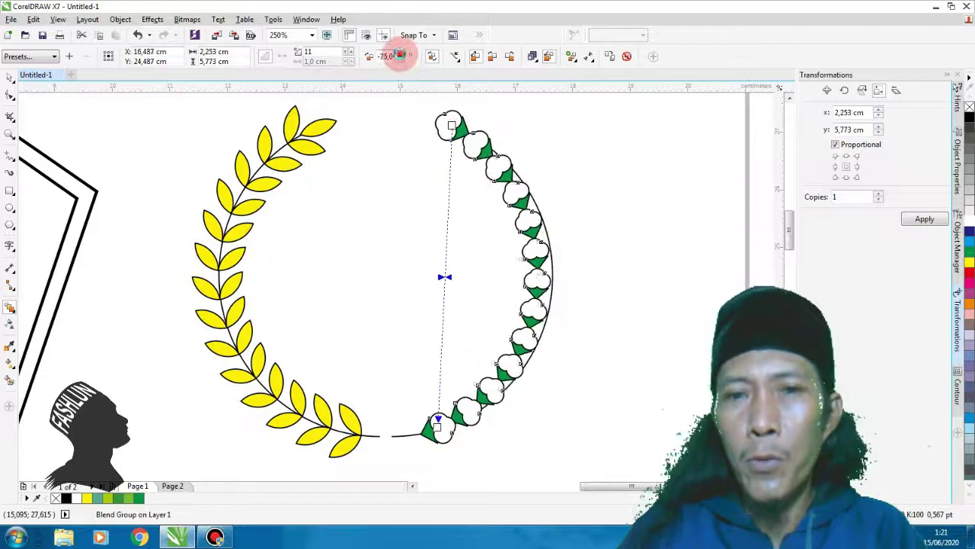
pyautogui.click(398, 61)
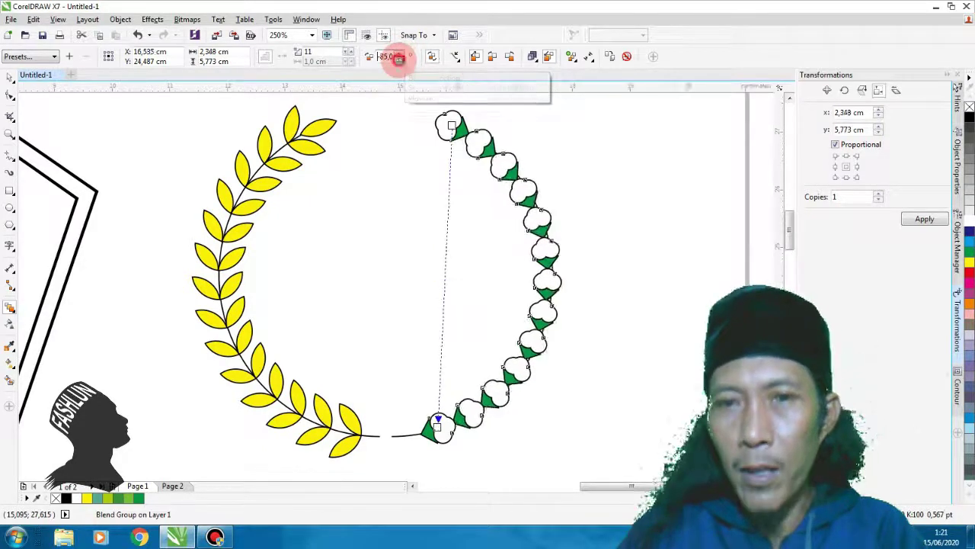
pyautogui.click(398, 61)
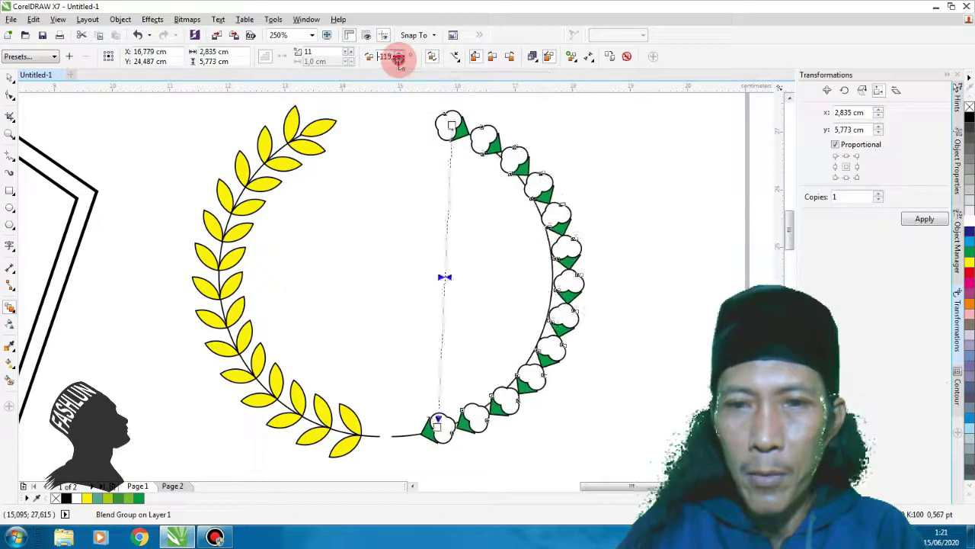
pyautogui.click(402, 57)
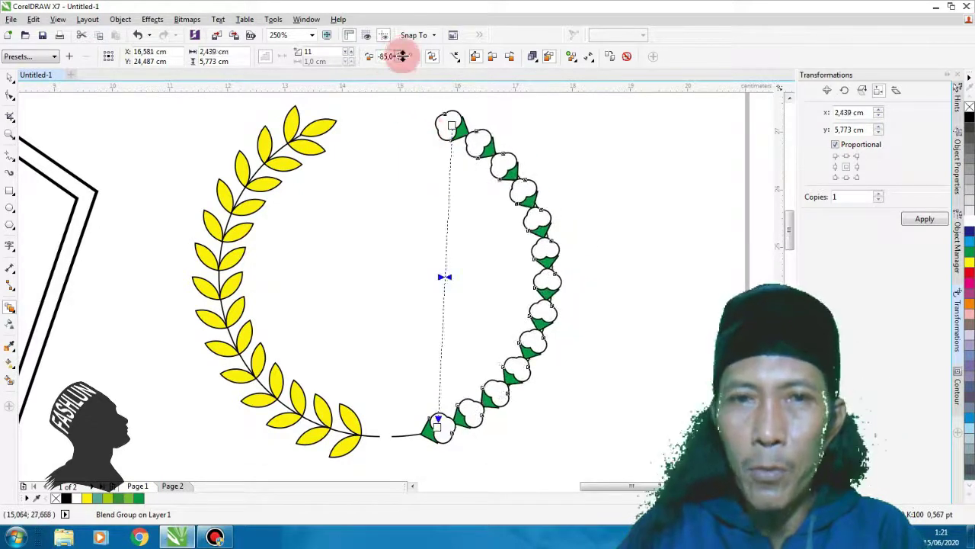
pyautogui.click(401, 55)
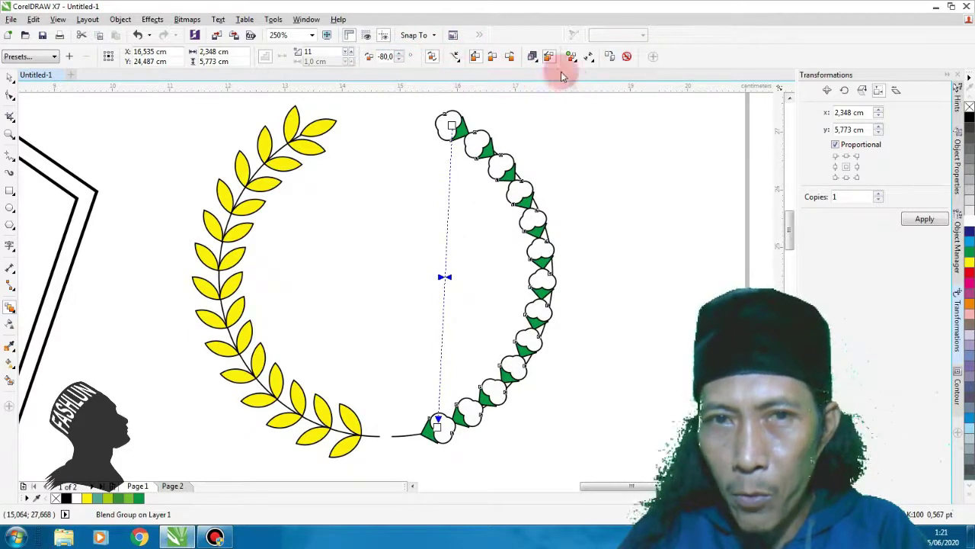
pyautogui.click(397, 59)
pyautogui.click(397, 59)
# - Apply a clockwise colour blend to the motif chain and replace it with a counterclockwise one
pyautogui.click(493, 61)
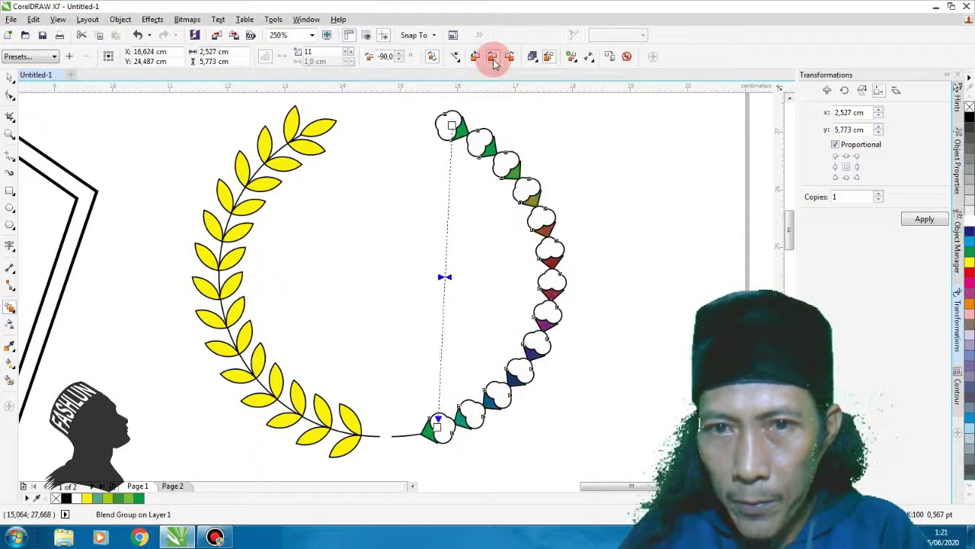
pyautogui.scroll(2, 525, 378)
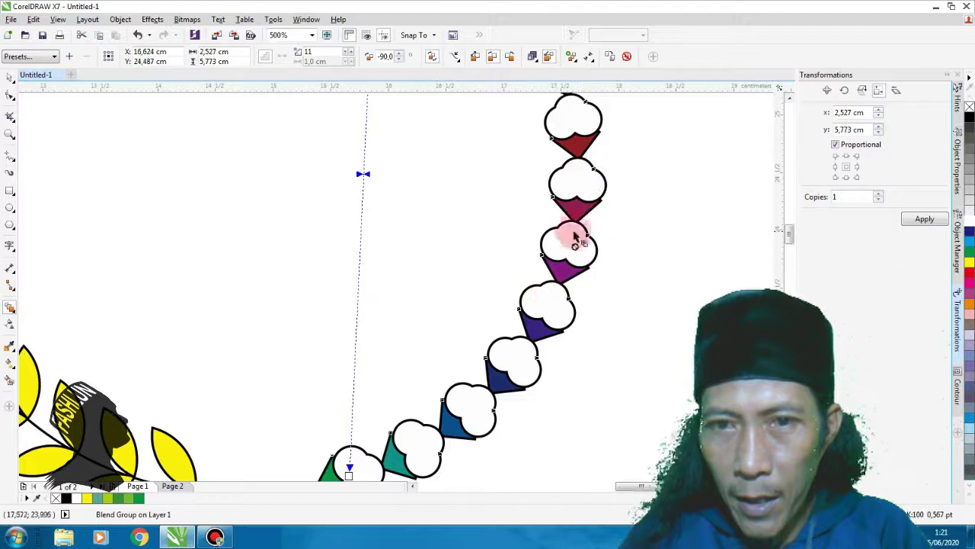
pyautogui.scroll(-2, 468, 402)
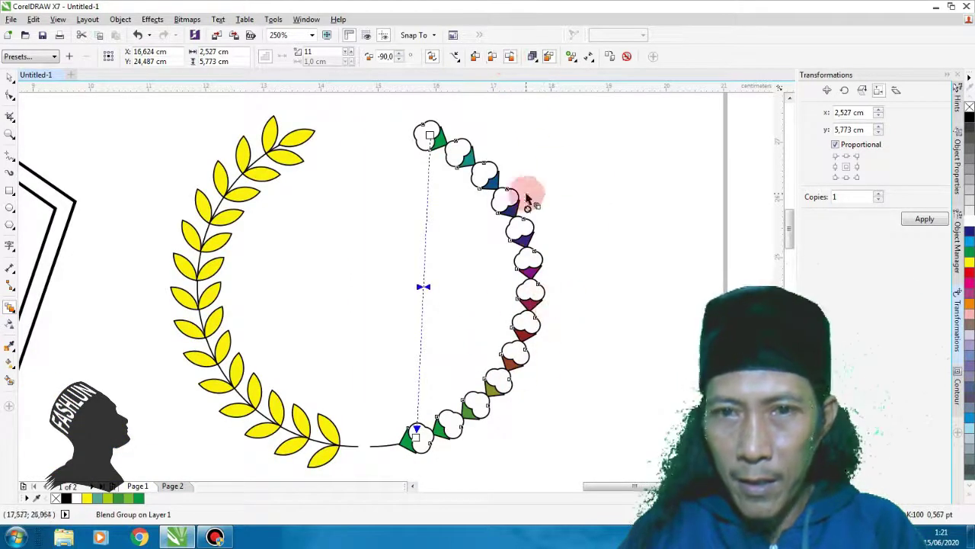
pyautogui.scroll(2, 530, 361)
pyautogui.scroll(-4, 520, 244)
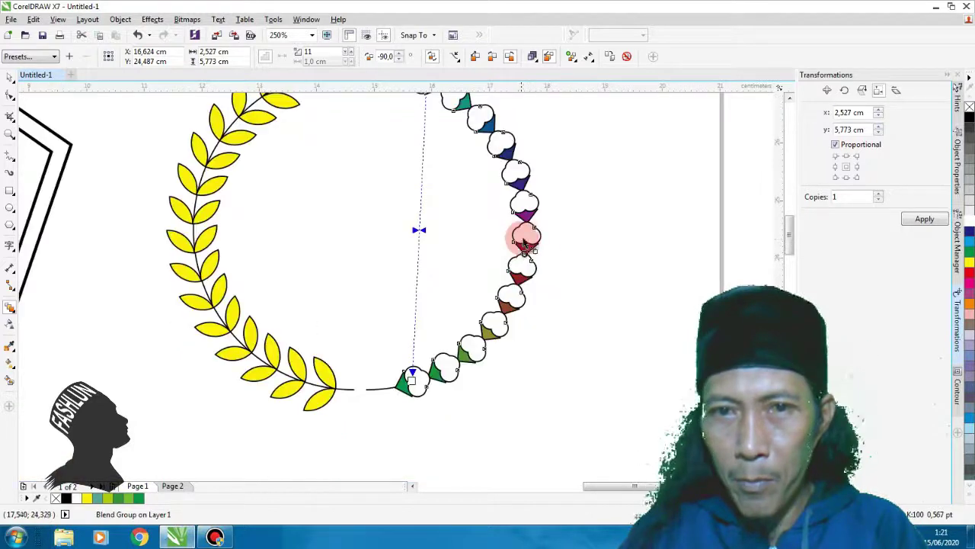
pyautogui.scroll(4, 529, 224)
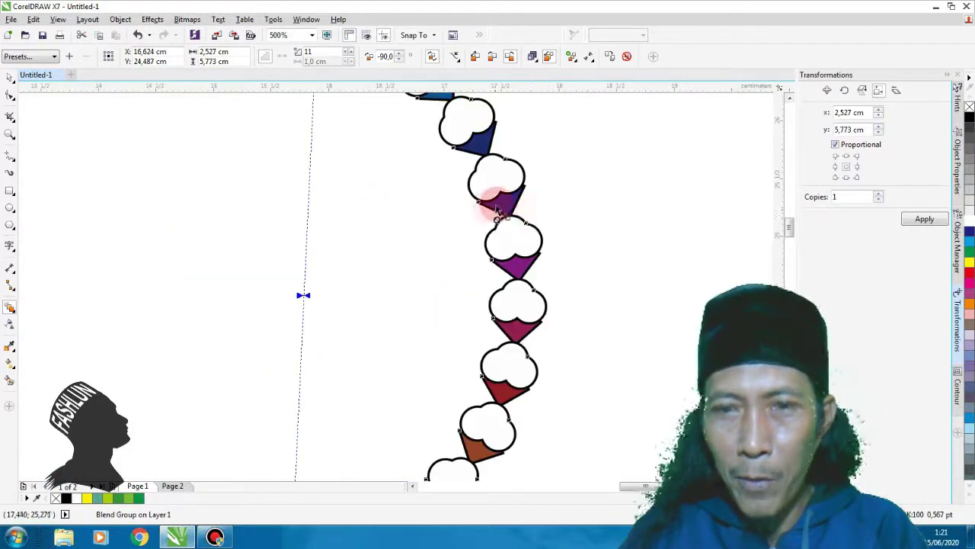
pyautogui.scroll(-1, 497, 212)
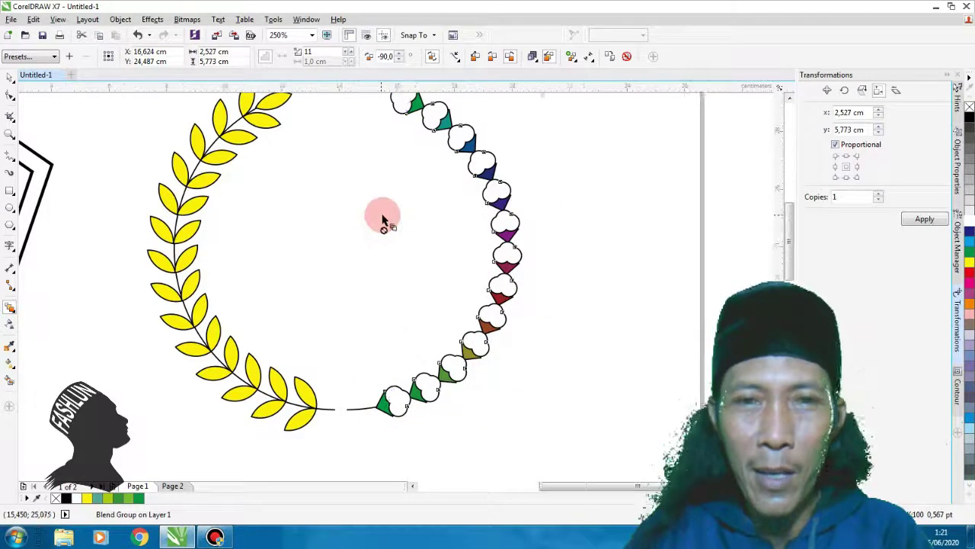
pyautogui.scroll(-1, 384, 218)
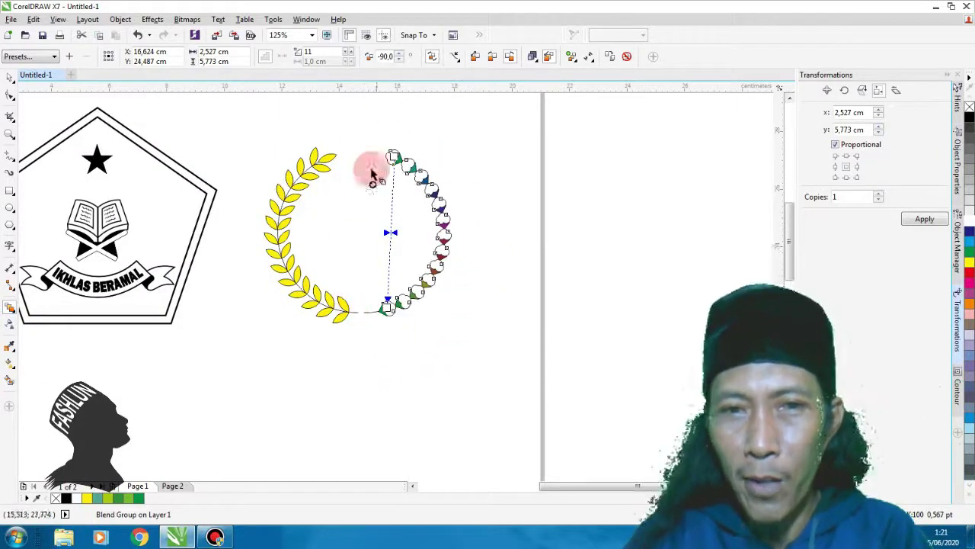
pyautogui.scroll(1, 440, 282)
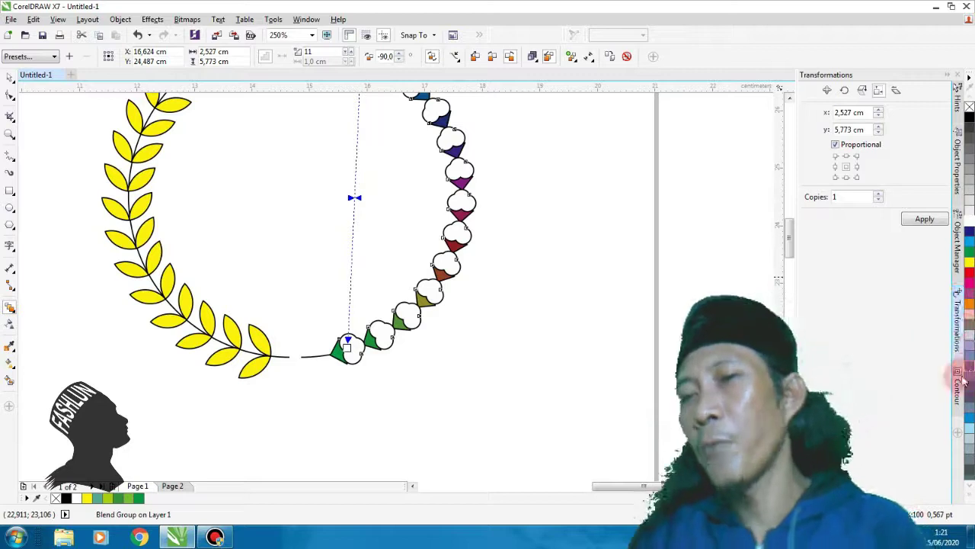
# - Shift the blend's colour acceleration to its minimum so the cotton motifs' colour change gathers near the upper end of the arc
pyautogui.scroll(-1, 472, 356)
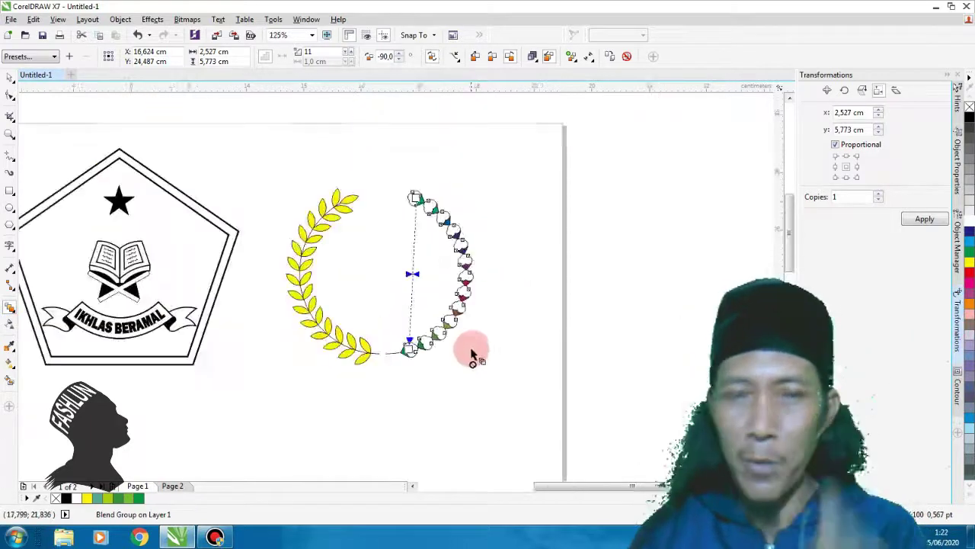
pyautogui.click(533, 58)
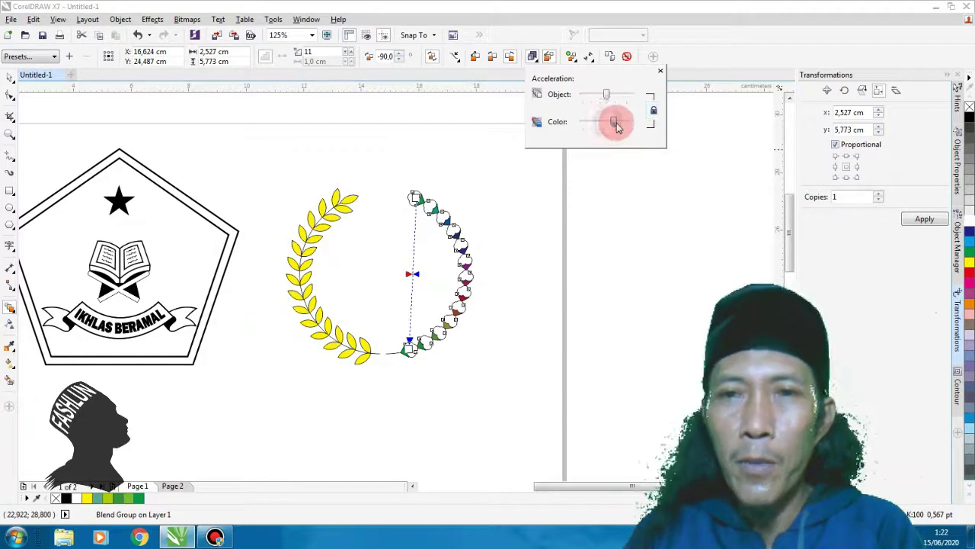
pyautogui.moveTo(633, 128); pyautogui.dragTo(579, 124)
pyautogui.click(608, 94)
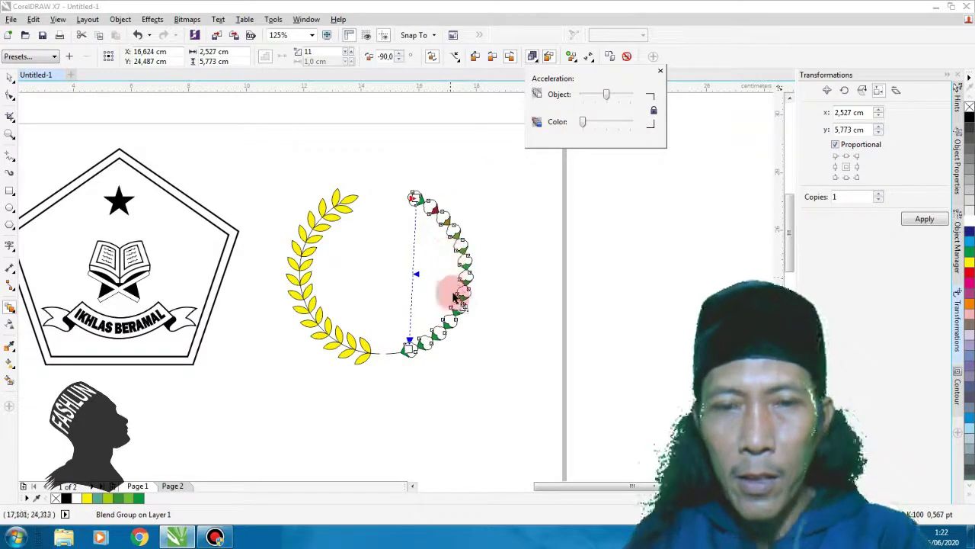
pyautogui.moveTo(463, 333); pyautogui.dragTo(469, 278)
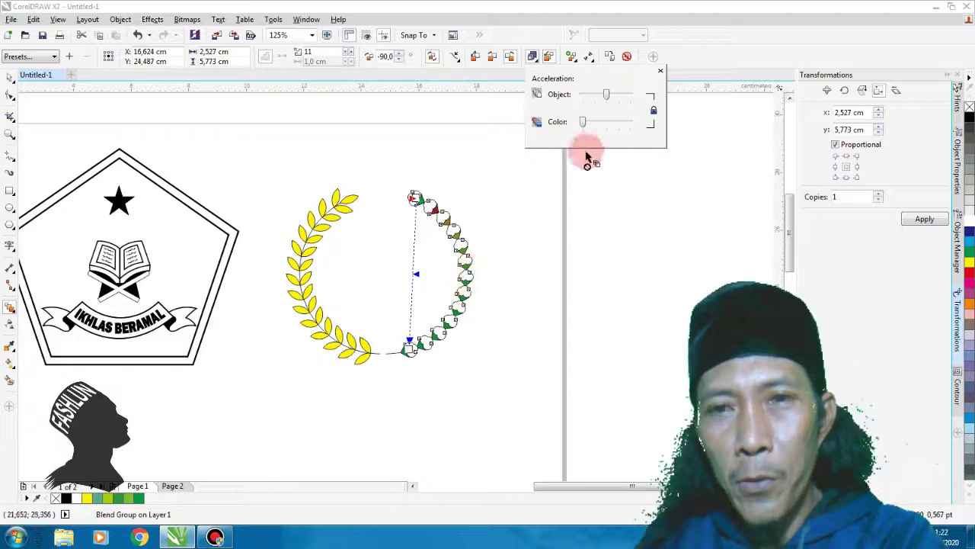
# - Try both extremes of the blend's object acceleration and return it to just below the midpoint
pyautogui.click(612, 110)
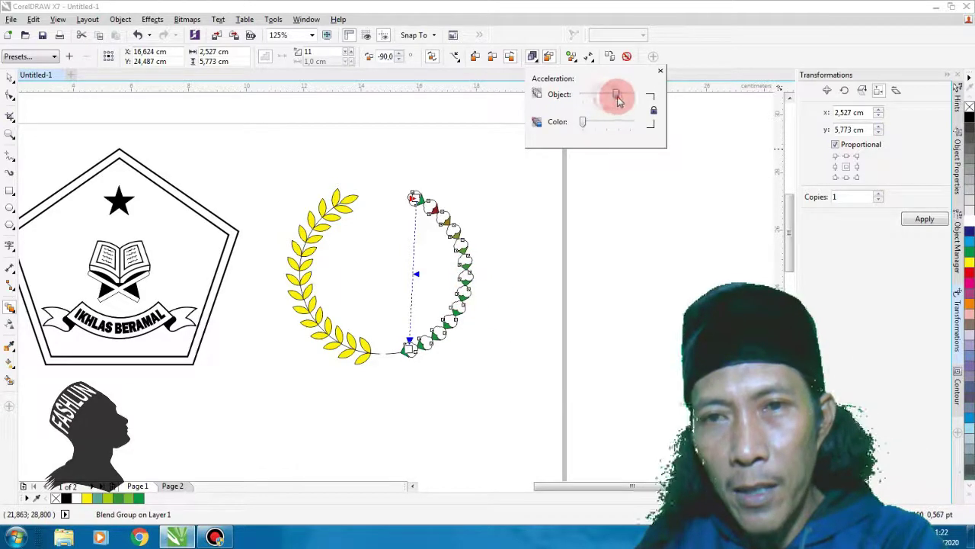
pyautogui.moveTo(630, 102); pyautogui.dragTo(627, 102)
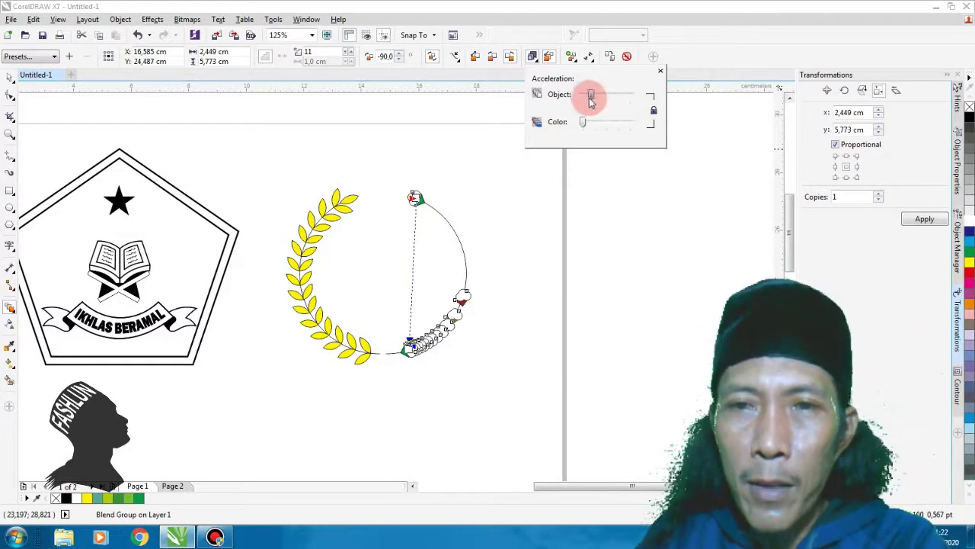
pyautogui.moveTo(583, 100); pyautogui.dragTo(606, 99)
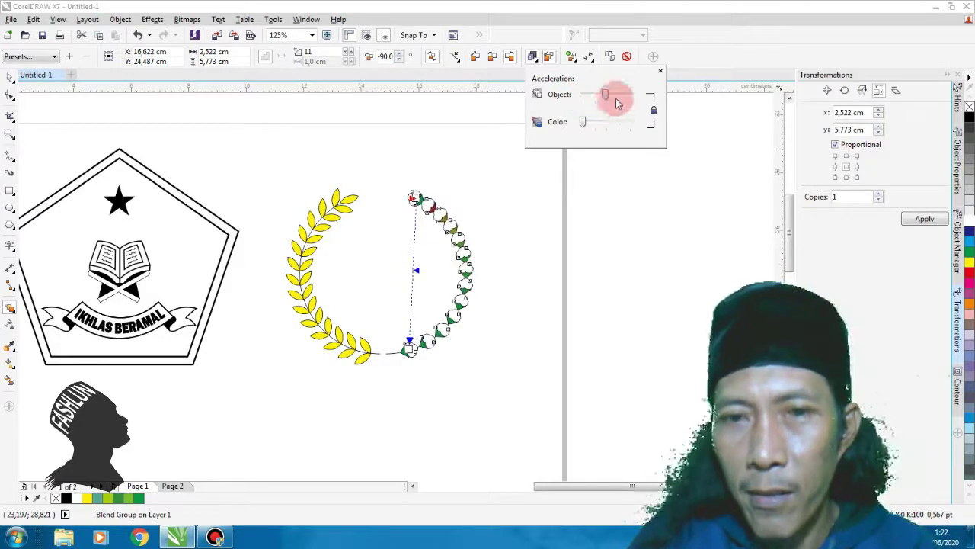
pyautogui.click(679, 71)
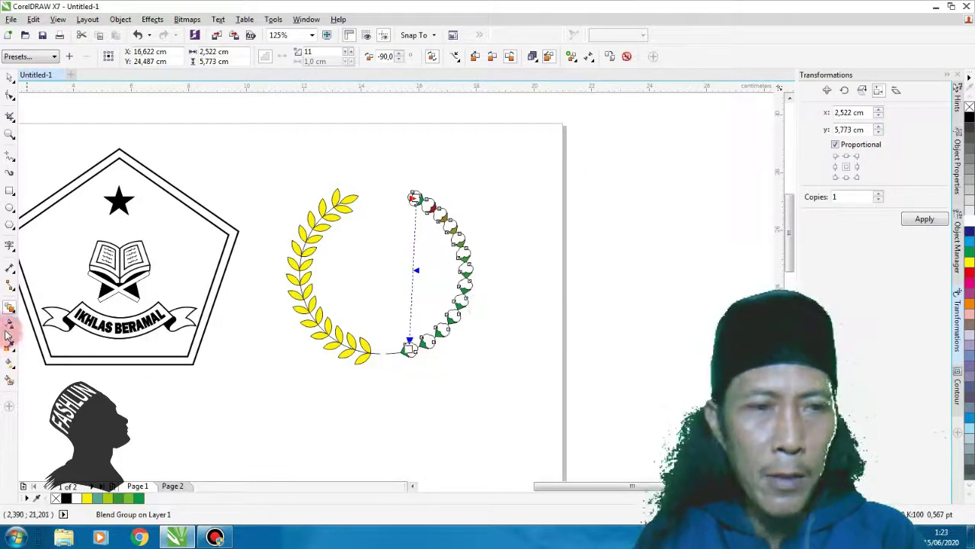
# - Clear the blend from the cotton motif chain
pyautogui.click(627, 55)
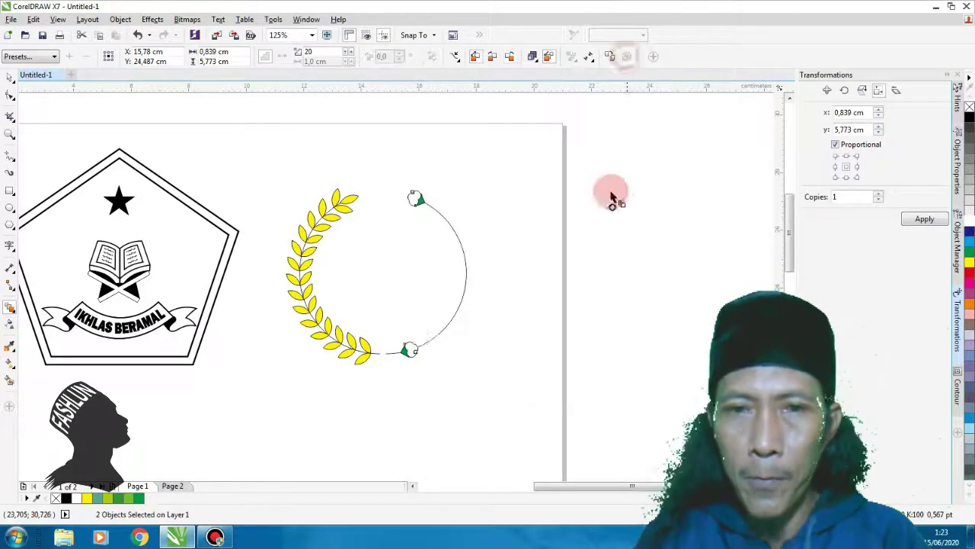
pyautogui.scroll(2, 440, 233)
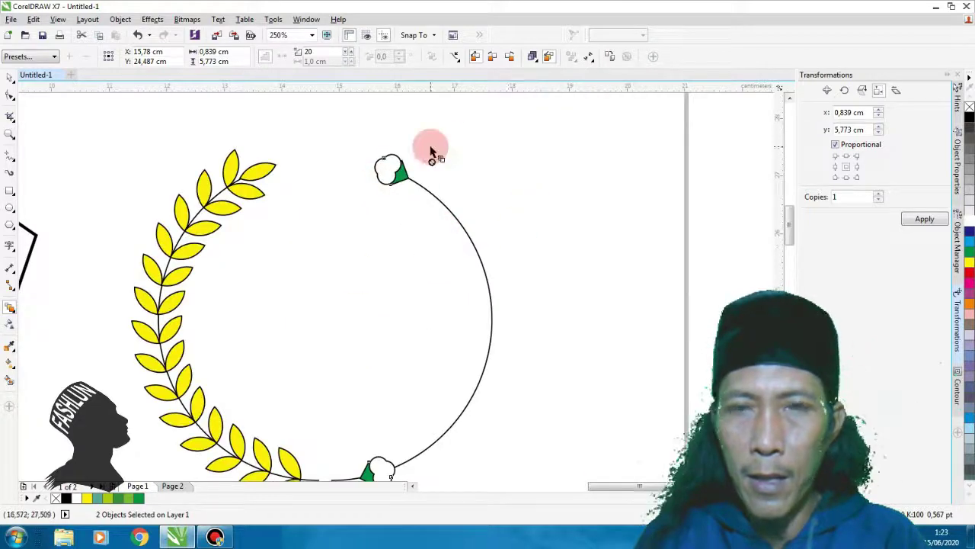
pyautogui.scroll(-2, 434, 152)
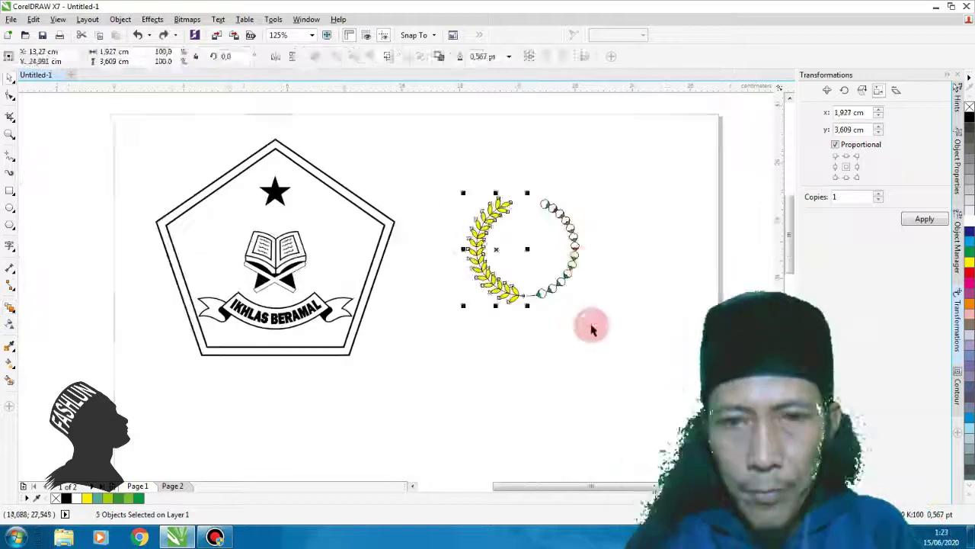
# - Select the whole wreath and enlarge it proportionally to about 4.28 × 4.03 cm
pyautogui.click(589, 326)
pyautogui.scroll(-2, 562, 239)
pyautogui.moveTo(493, 191); pyautogui.dragTo(605, 304)
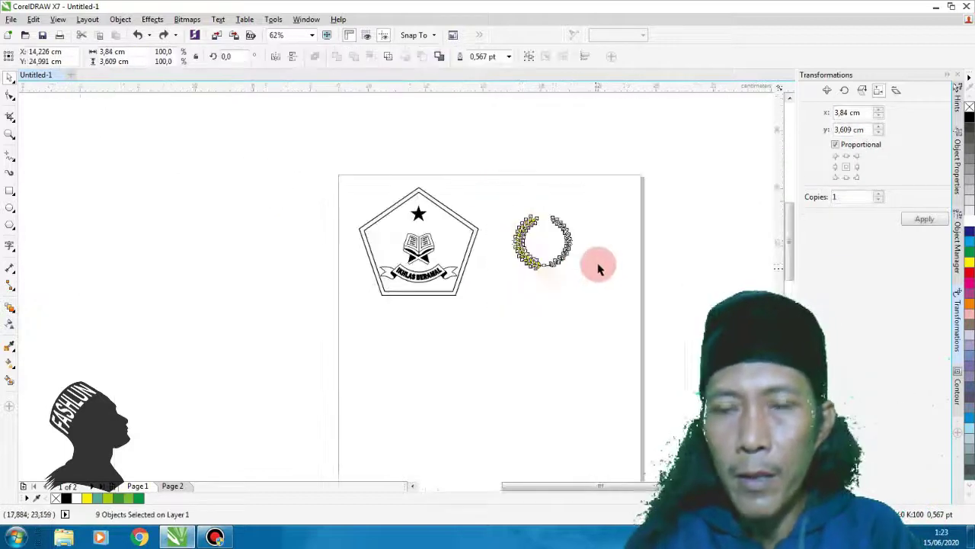
pyautogui.scroll(2, 599, 264)
pyautogui.scroll(2, 560, 169)
pyautogui.moveTo(536, 157); pyautogui.dragTo(579, 130)
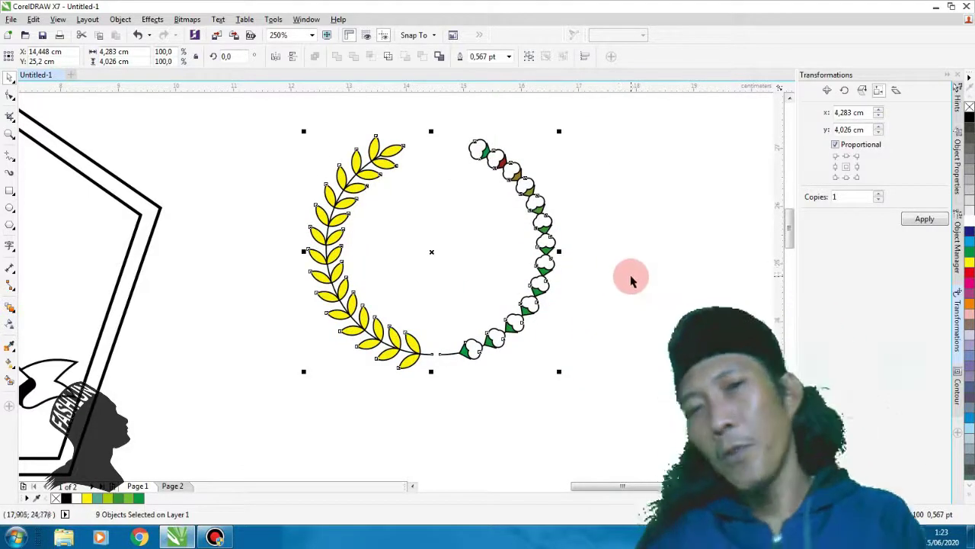
# - Mirror the whole wreath horizontally and flip it back to its original orientation
pyautogui.scroll(-2, 609, 254)
pyautogui.scroll(2, 601, 242)
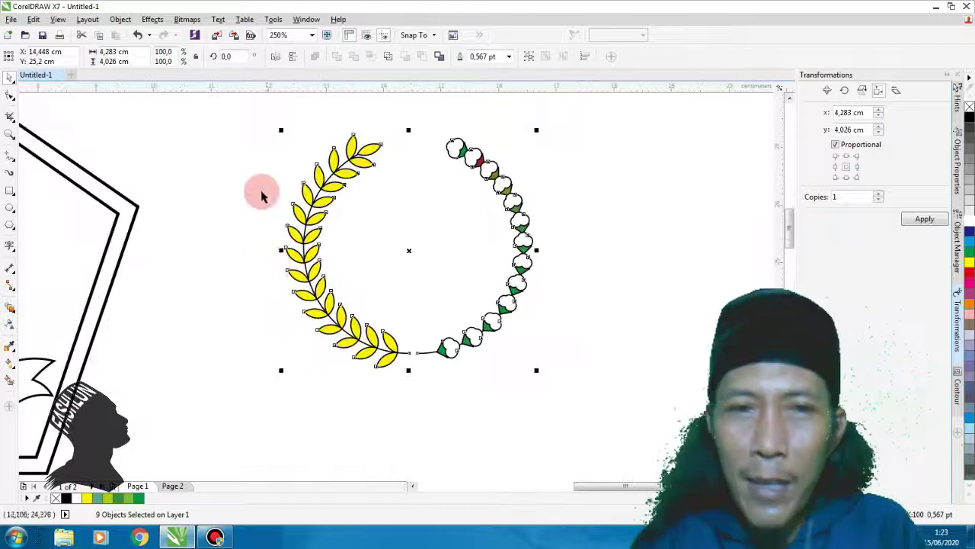
pyautogui.moveTo(235, 118); pyautogui.dragTo(592, 388)
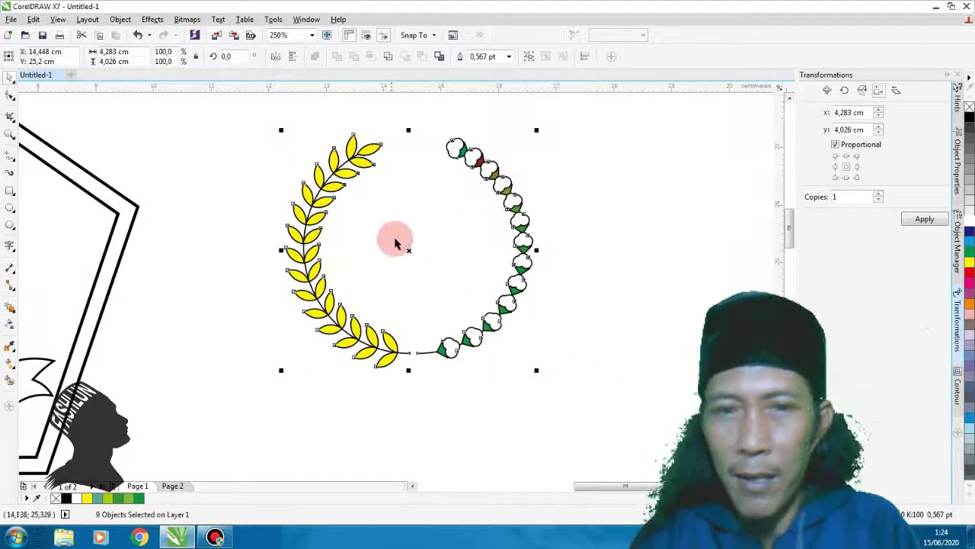
pyautogui.click(275, 56)
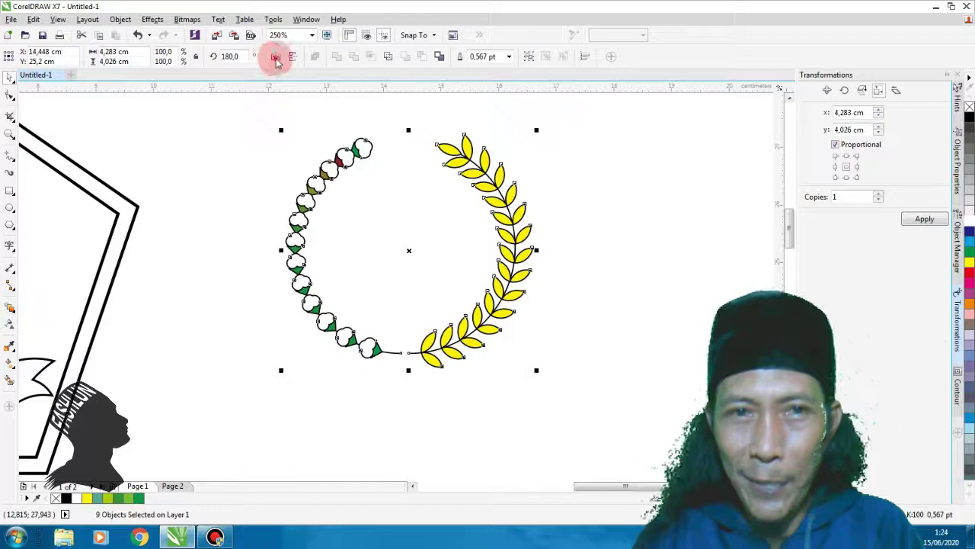
pyautogui.click(275, 56)
pyautogui.click(573, 313)
# - Examine the wreath's leaf branch and cotton chain up close and as a whole beside the pentagon logo
pyautogui.scroll(-1, 402, 267)
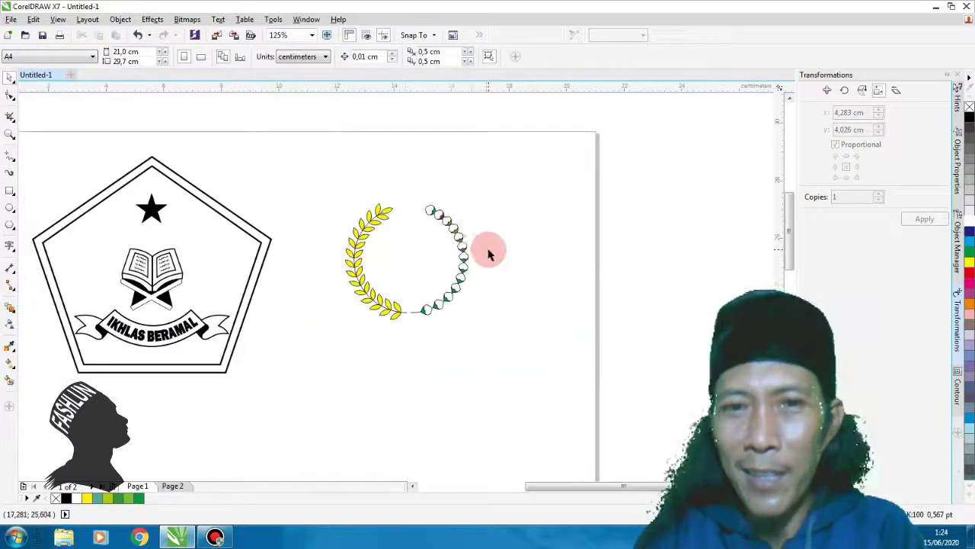
pyautogui.scroll(1, 490, 254)
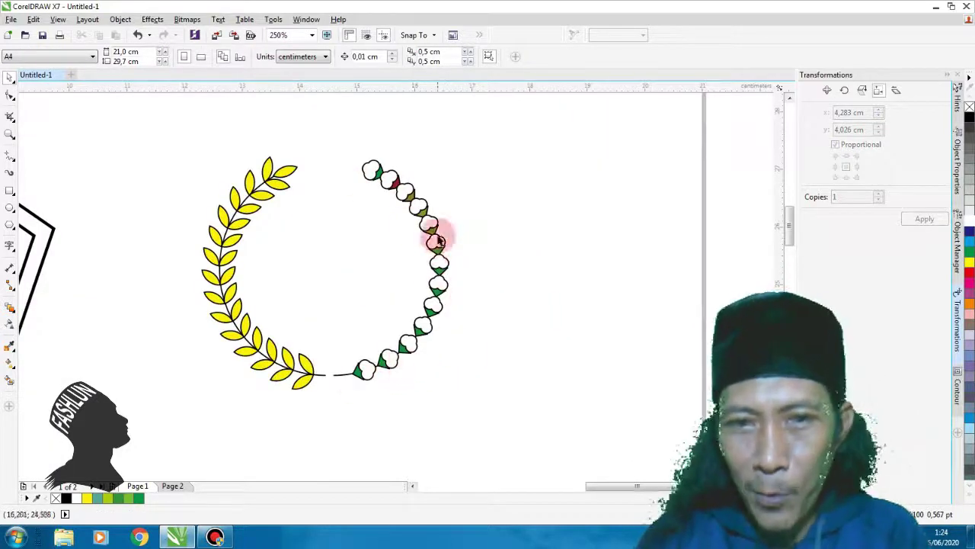
pyautogui.scroll(1, 413, 206)
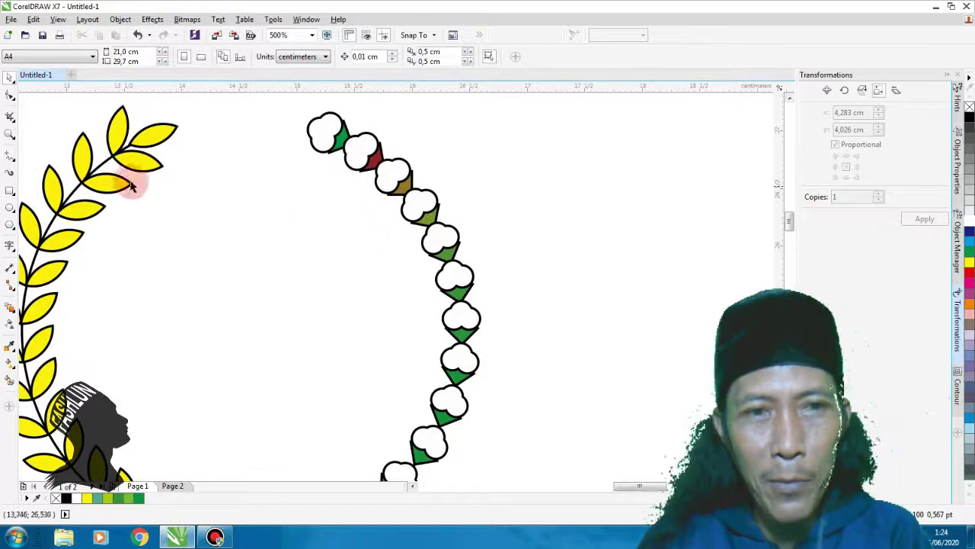
pyautogui.scroll(-1, 169, 148)
pyautogui.scroll(-1, 355, 266)
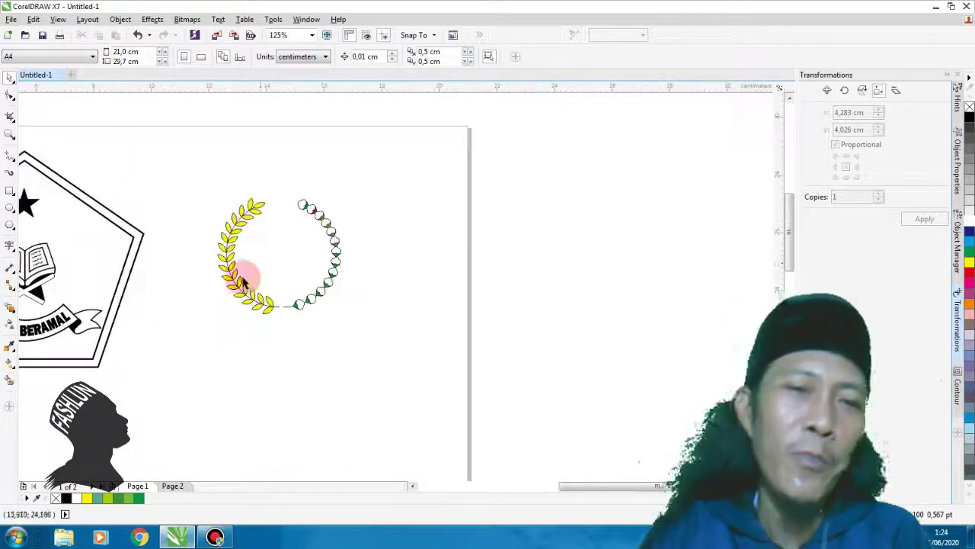
pyautogui.scroll(1, 229, 270)
pyautogui.scroll(-1, 472, 301)
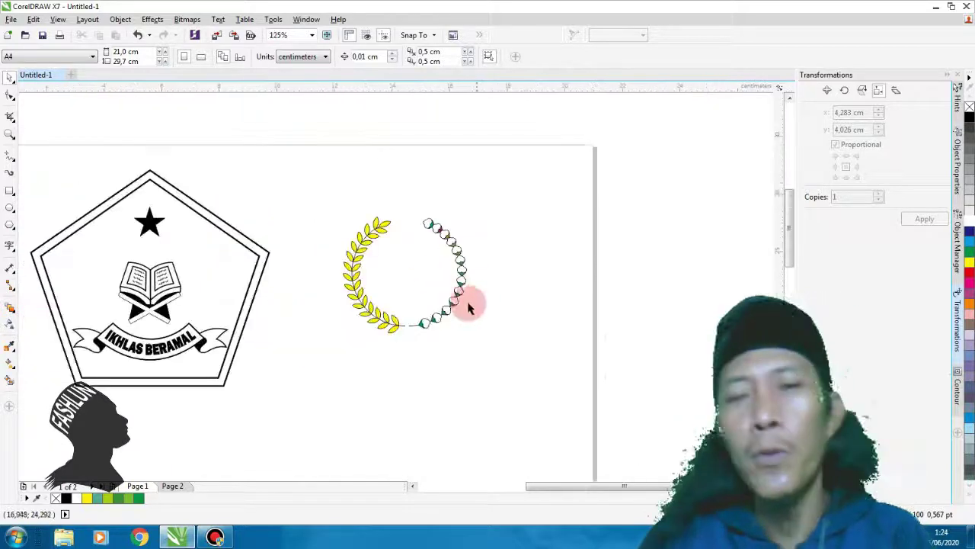
pyautogui.moveTo(321, 200); pyautogui.dragTo(438, 363)
pyautogui.click(435, 344)
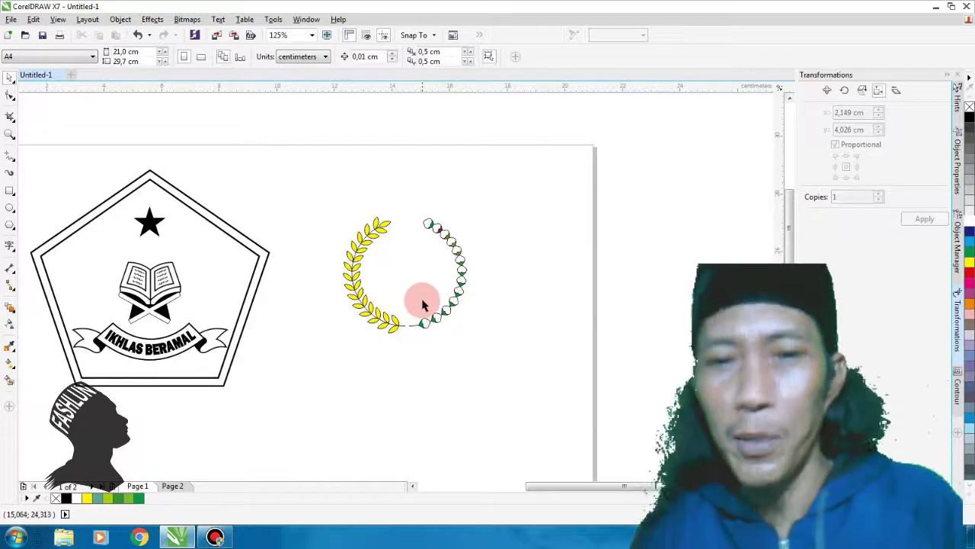
pyautogui.moveTo(321, 191); pyautogui.dragTo(487, 375)
pyautogui.scroll(1, 405, 274)
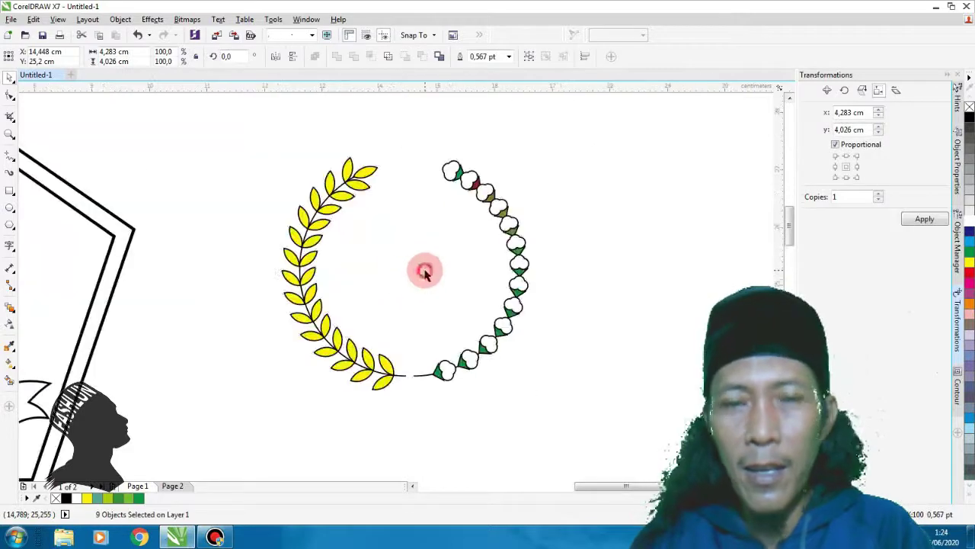
pyautogui.click(424, 272)
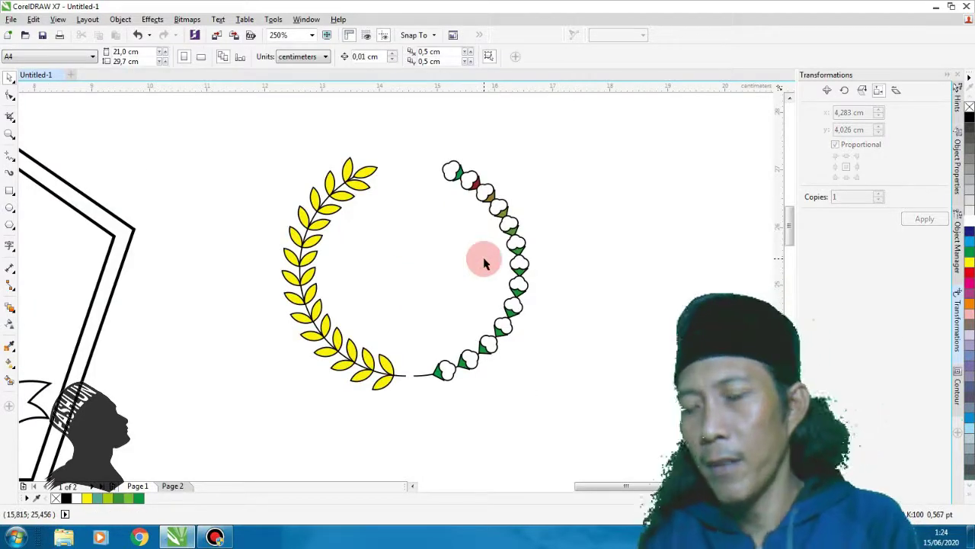